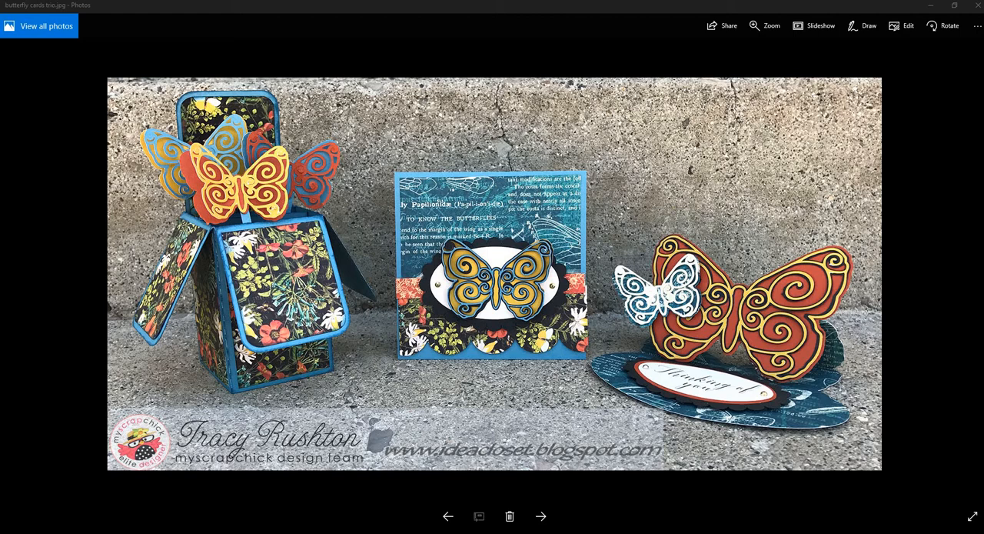
# View the next photo after the butterfly cards trio
pyautogui.click(540, 516)
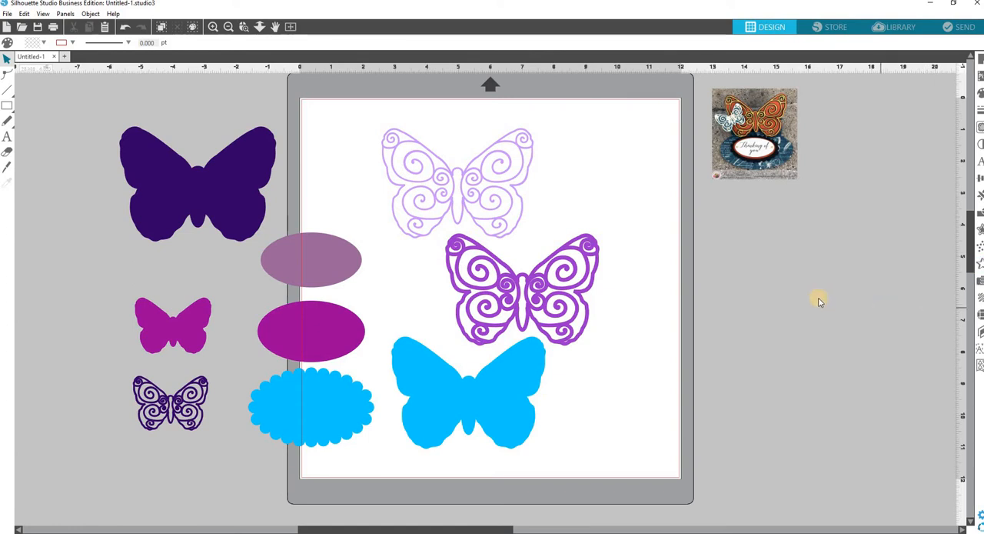
# Merge the ButterflyEaselCrd3 file into the design and place the easel card base off the cutting mat, below the reference photo
pyautogui.click(6, 15)
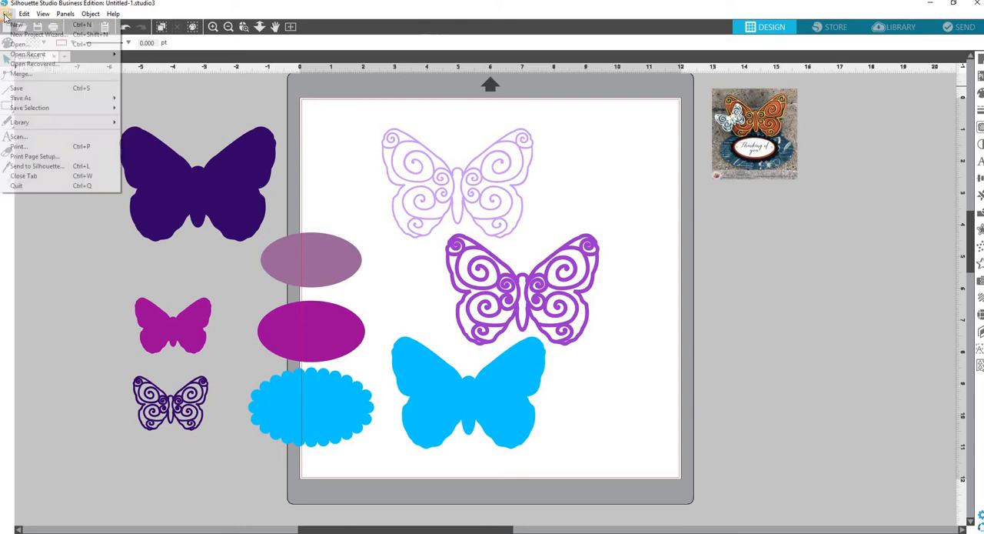
pyautogui.click(17, 74)
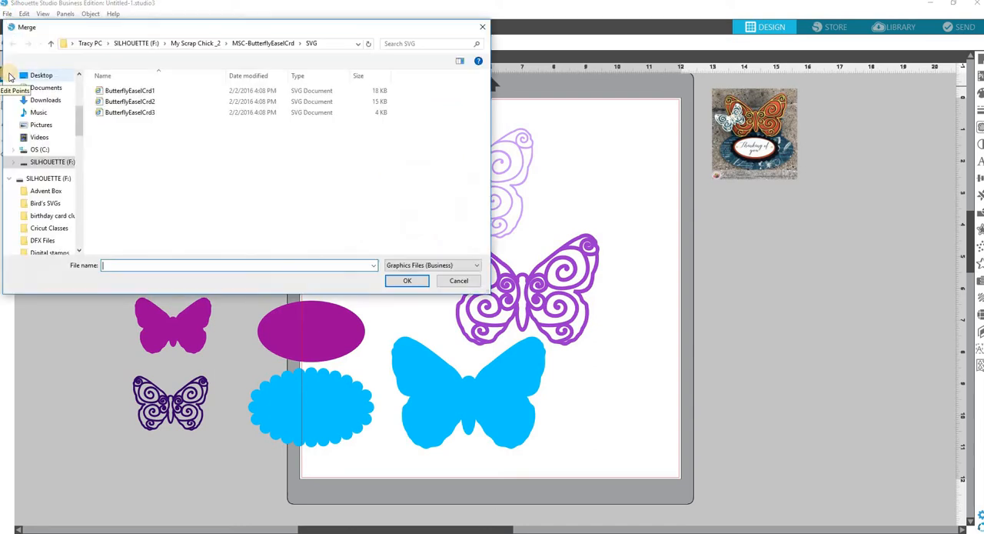
pyautogui.click(126, 113)
pyautogui.click(408, 282)
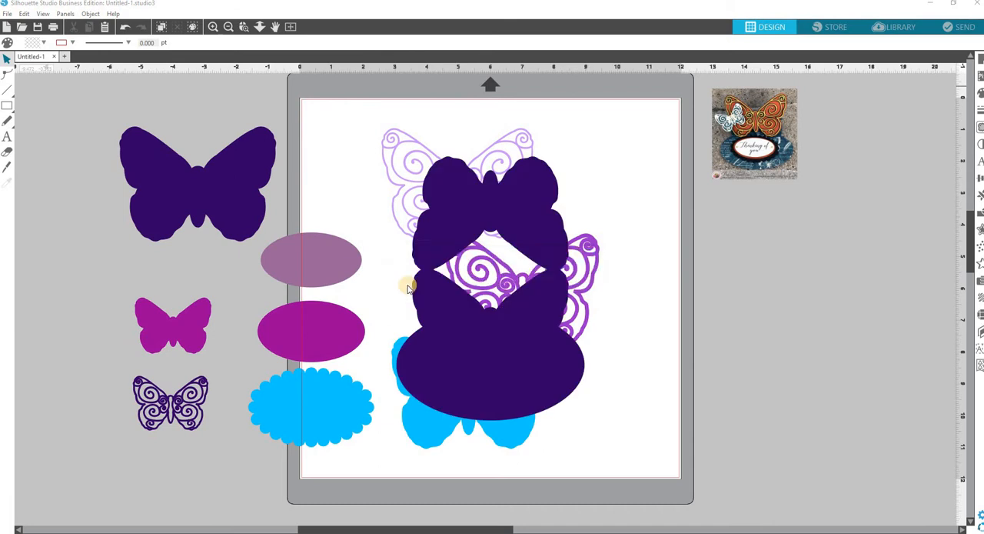
pyautogui.moveTo(572, 377); pyautogui.dragTo(758, 412)
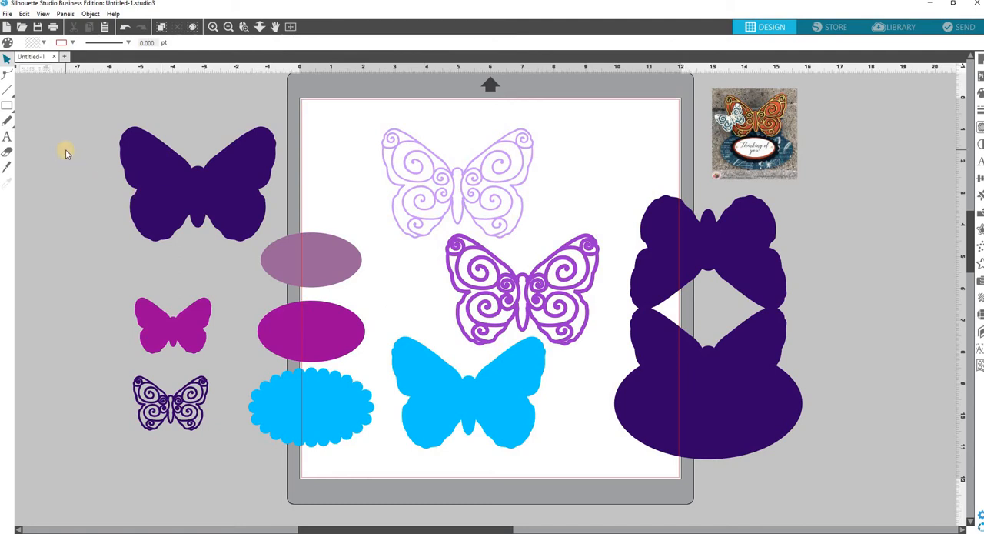
# Set the line colour of all the butterfly, oval and easel card base shapes to red
pyautogui.moveTo(64, 132); pyautogui.dragTo(553, 394)
pyautogui.keyDown('shift'); pyautogui.click(653, 417); pyautogui.keyUp('shift')
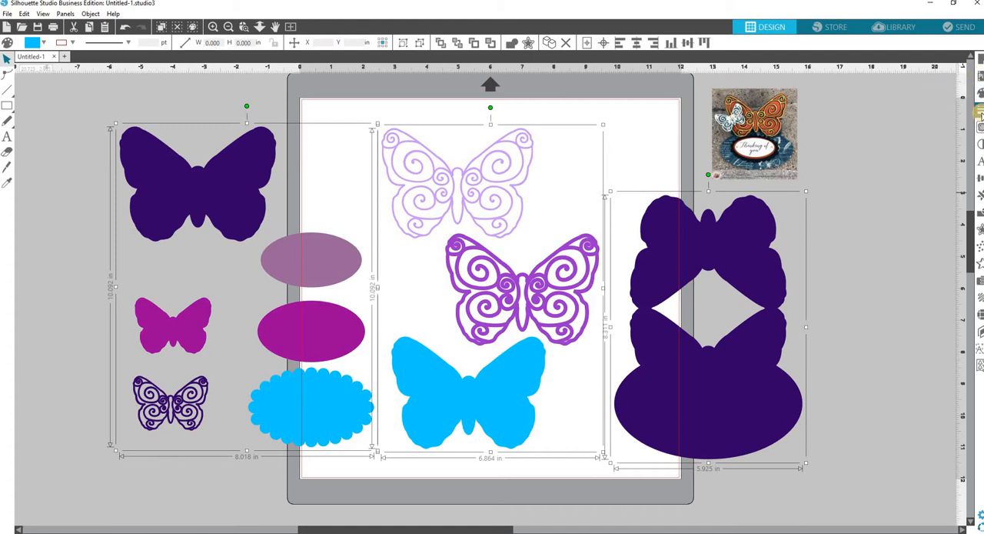
pyautogui.click(980, 114)
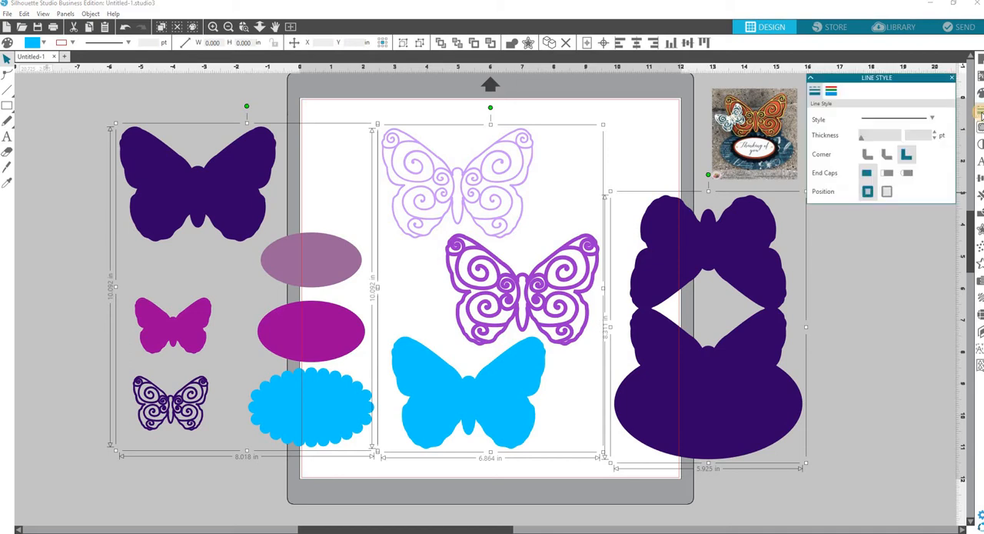
pyautogui.click(831, 91)
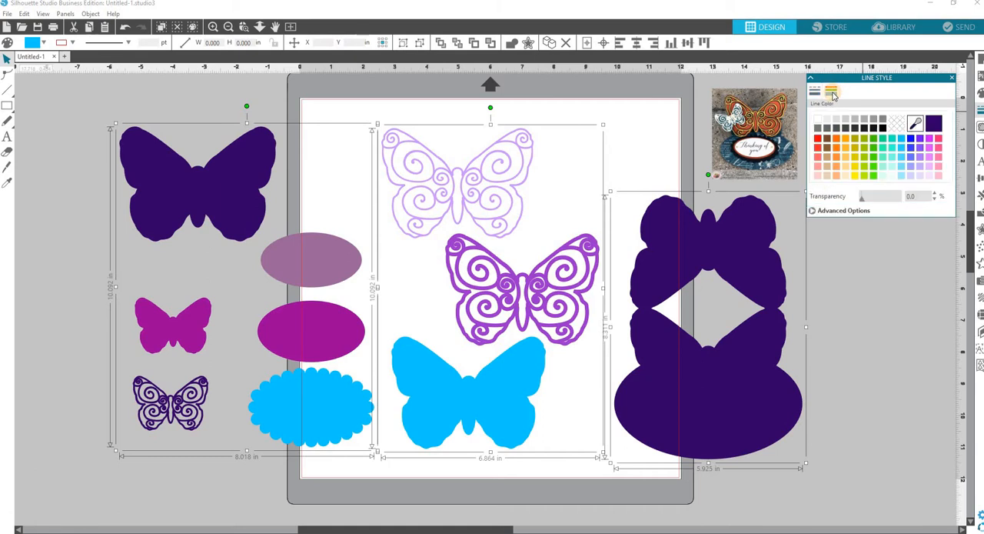
pyautogui.click(819, 141)
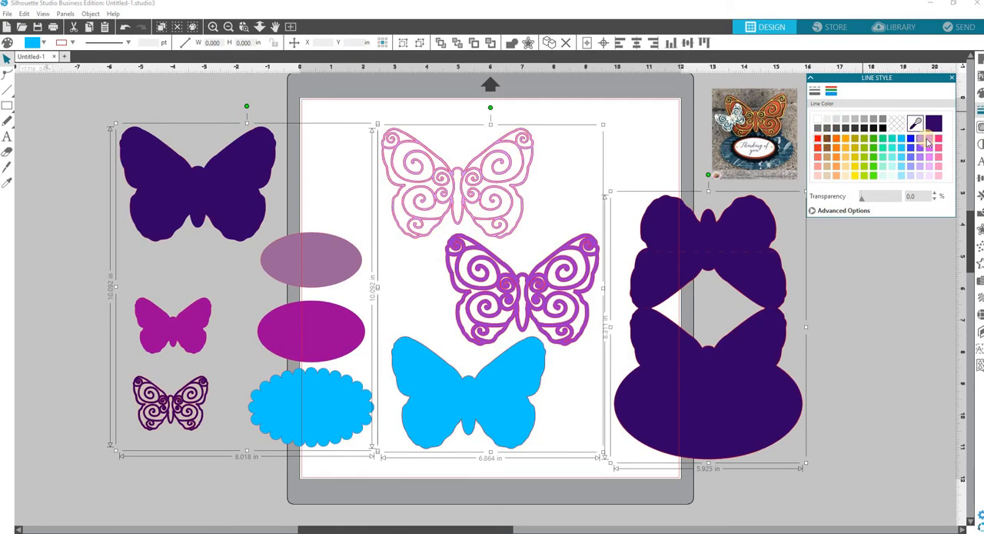
pyautogui.click(952, 80)
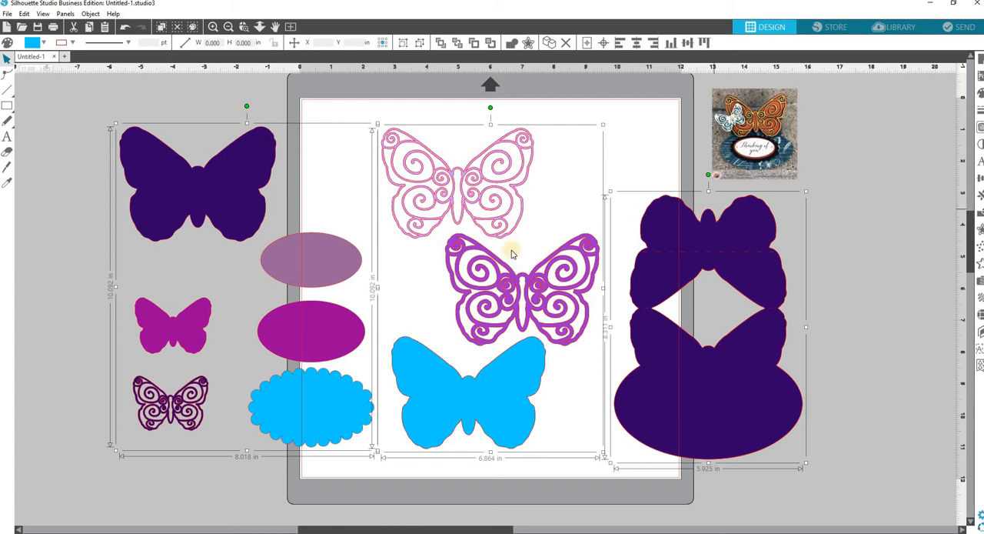
# Ungroup all the card shapes and regroup the easel card base with the separate piece on it
pyautogui.rightClick(222, 265)
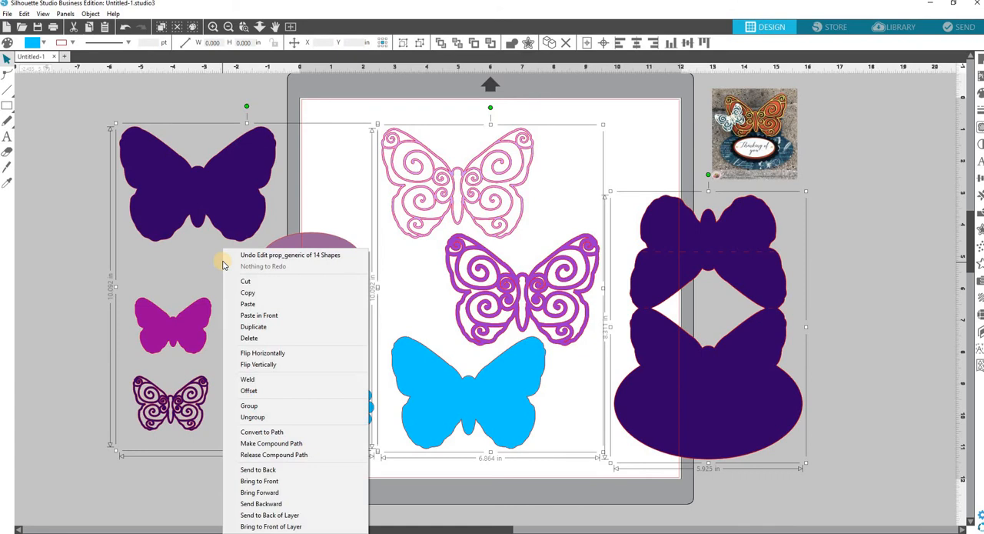
pyautogui.click(252, 418)
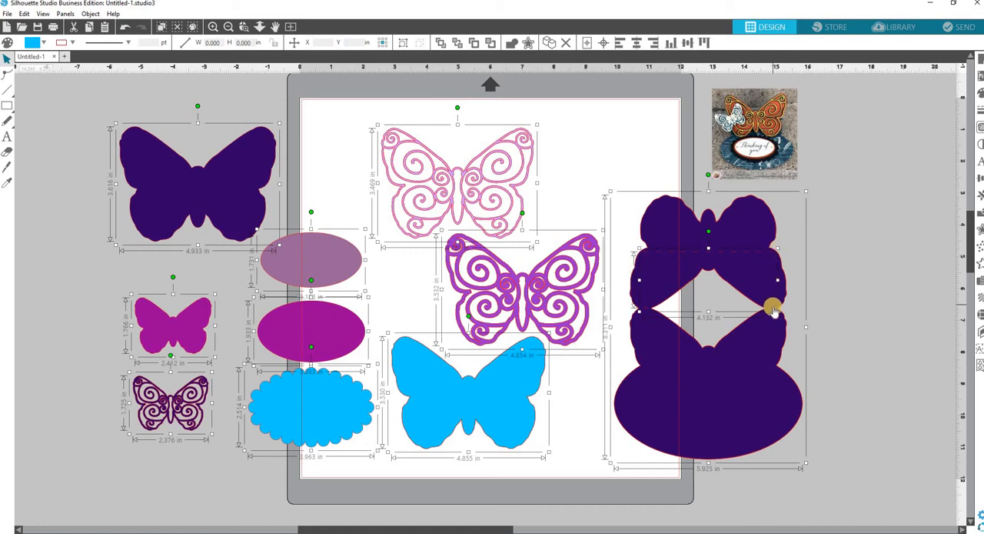
pyautogui.click(844, 297)
pyautogui.moveTo(635, 183); pyautogui.dragTo(784, 389)
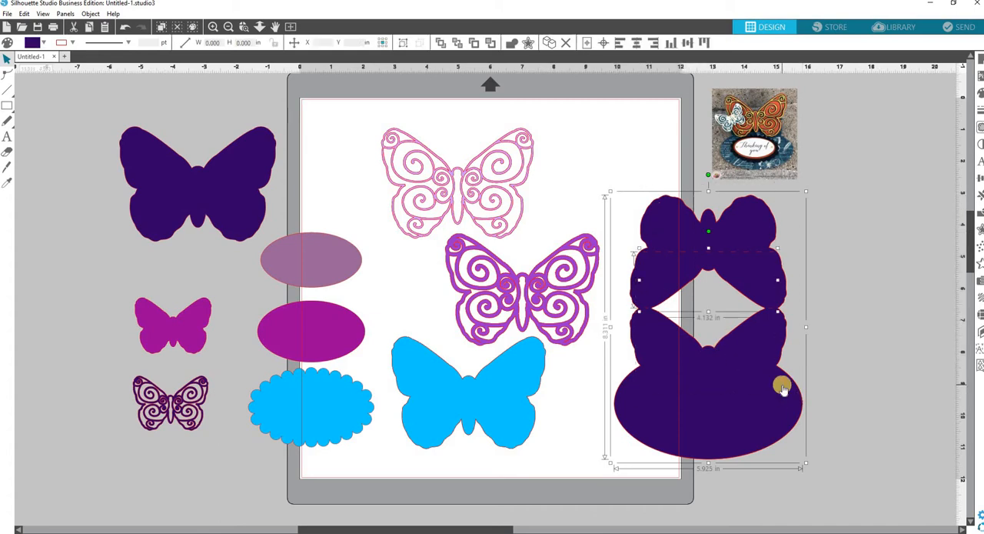
pyautogui.rightClick(782, 388)
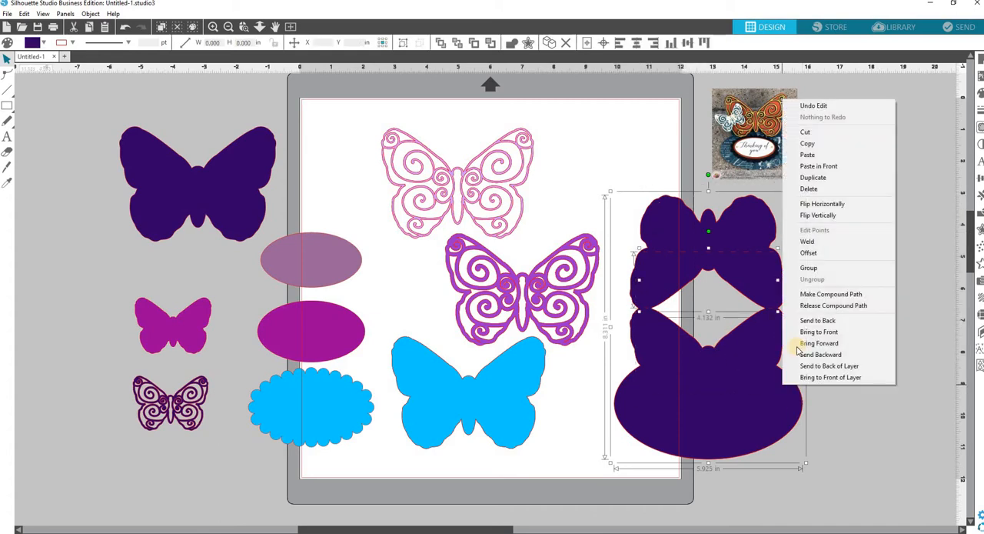
pyautogui.click(807, 268)
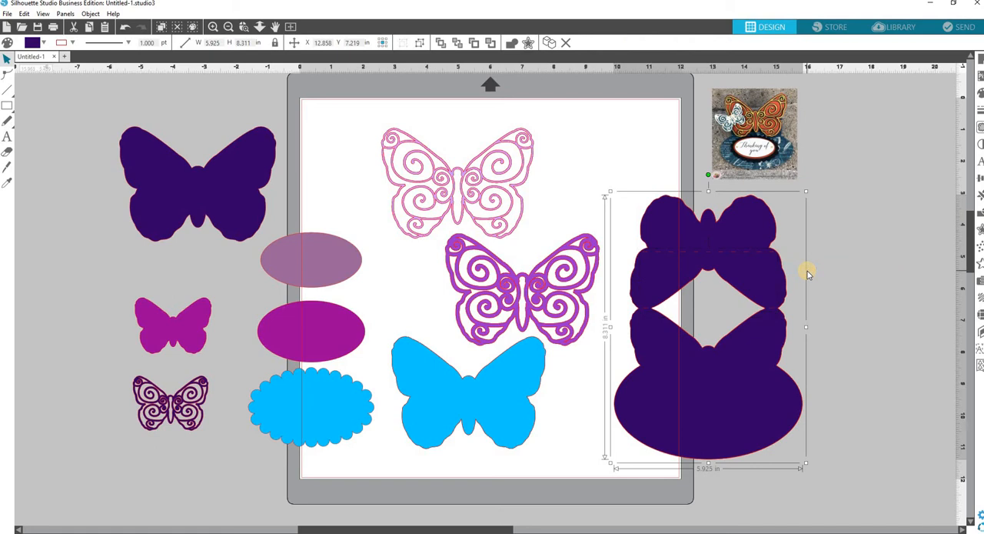
# Move the grouped easel card base across the mat to the far side of the large solid butterfly
pyautogui.moveTo(801, 307); pyautogui.dragTo(779, 277)
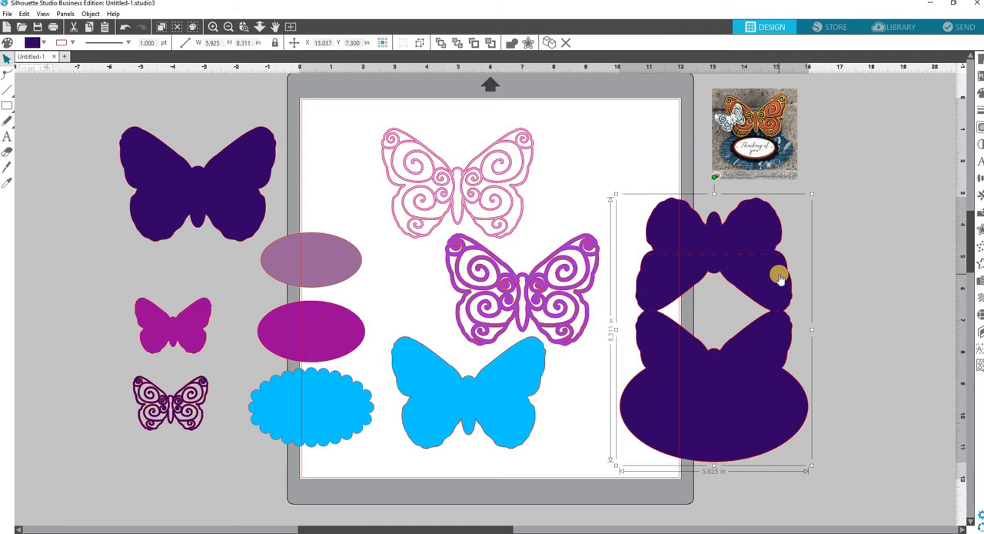
pyautogui.moveTo(681, 279); pyautogui.dragTo(432, 295)
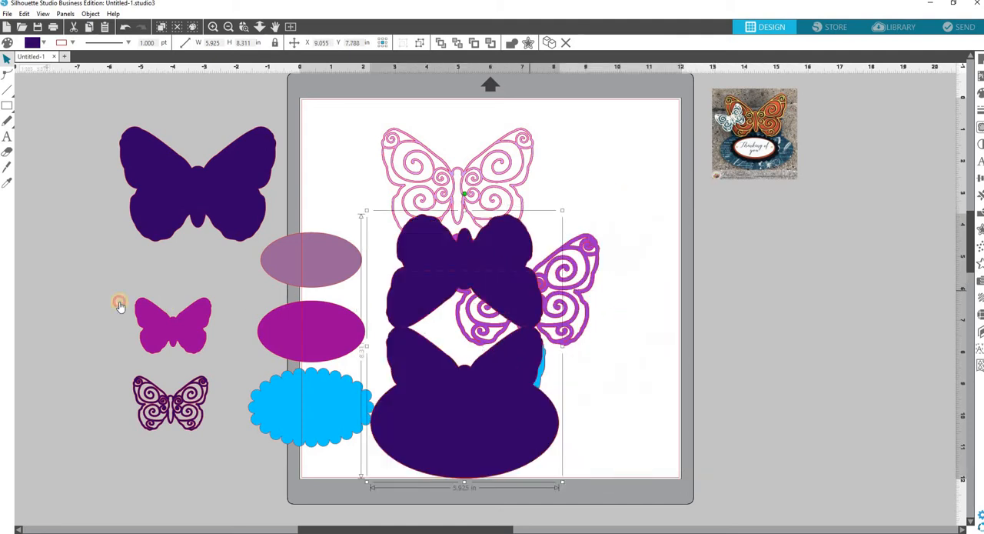
pyautogui.moveTo(119, 305); pyautogui.dragTo(85, 203)
# Move the small solid butterfly closer under the large solid one and fill it with the dark purple sampled from that butterfly
pyautogui.moveTo(193, 341); pyautogui.dragTo(175, 261)
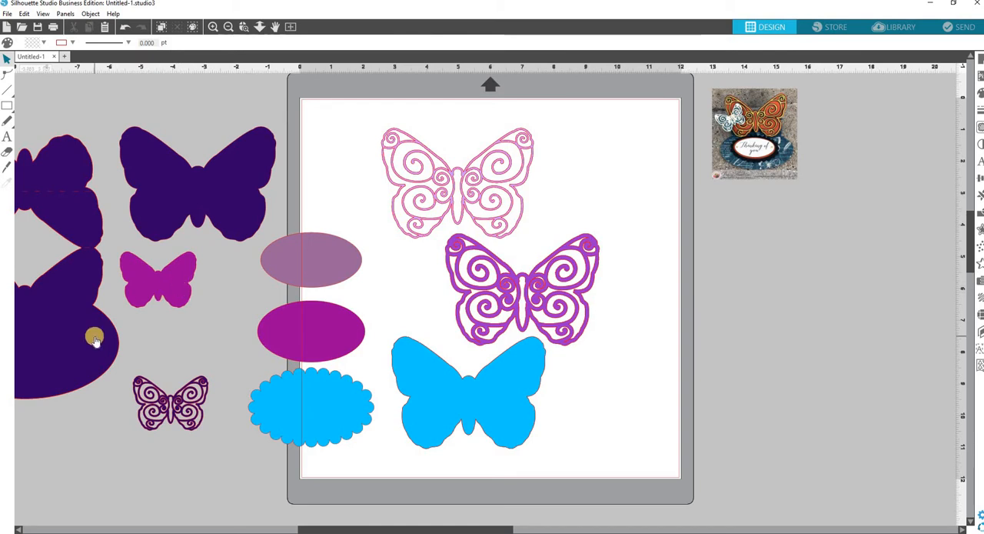
pyautogui.click(173, 301)
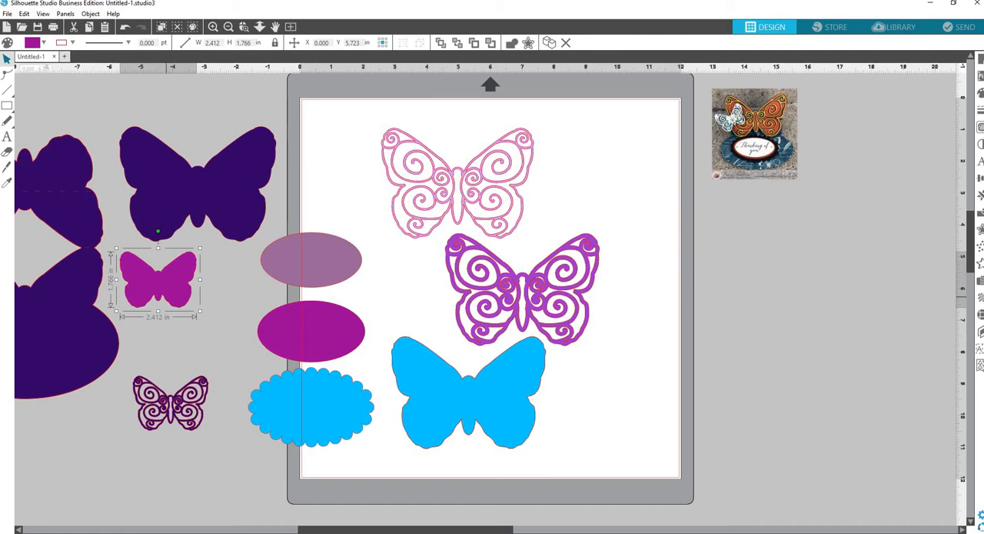
pyautogui.click(980, 94)
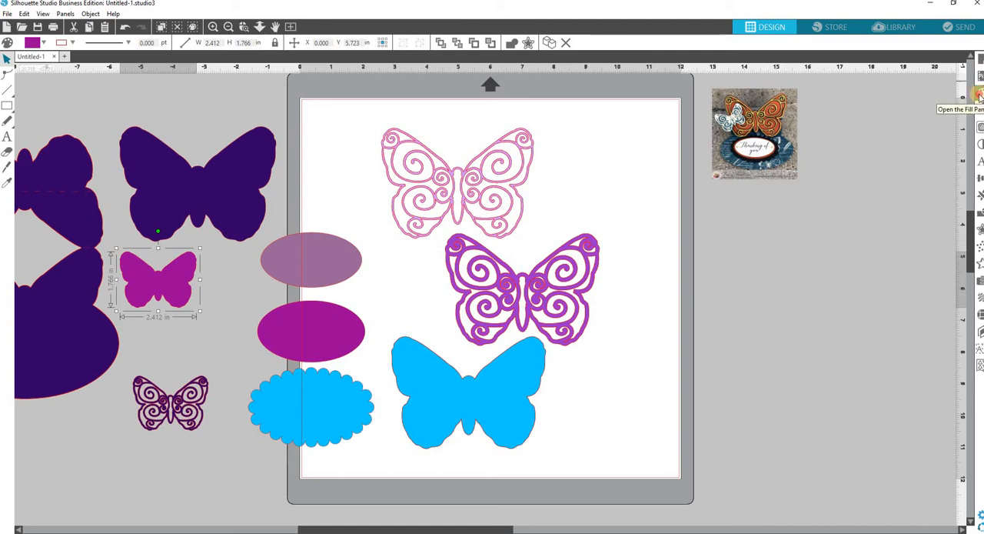
pyautogui.click(979, 93)
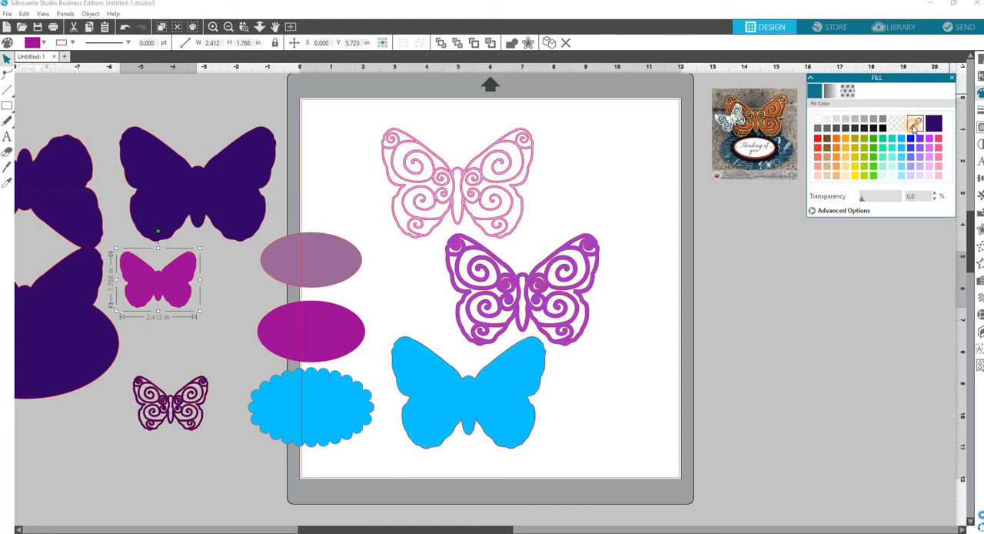
pyautogui.click(914, 125)
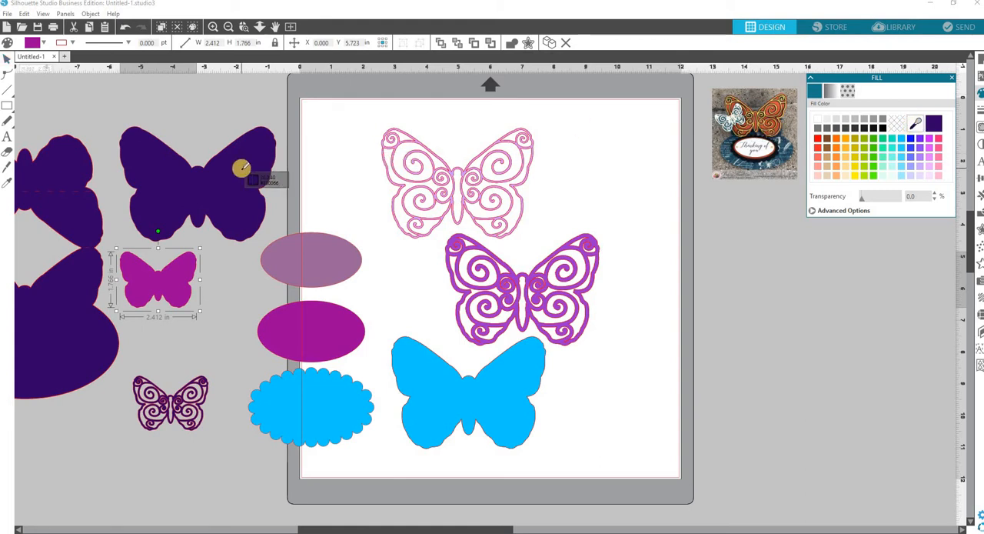
pyautogui.click(241, 167)
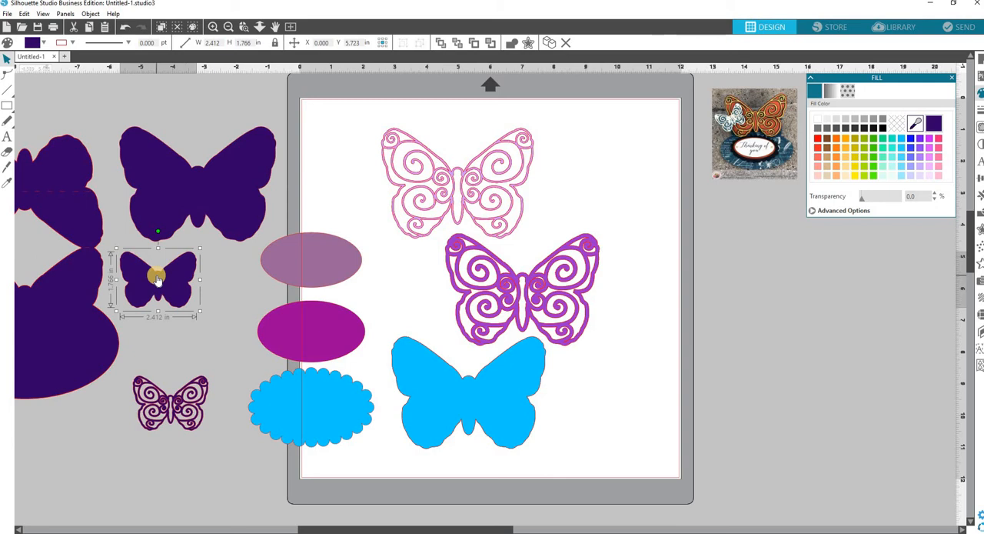
pyautogui.click(952, 81)
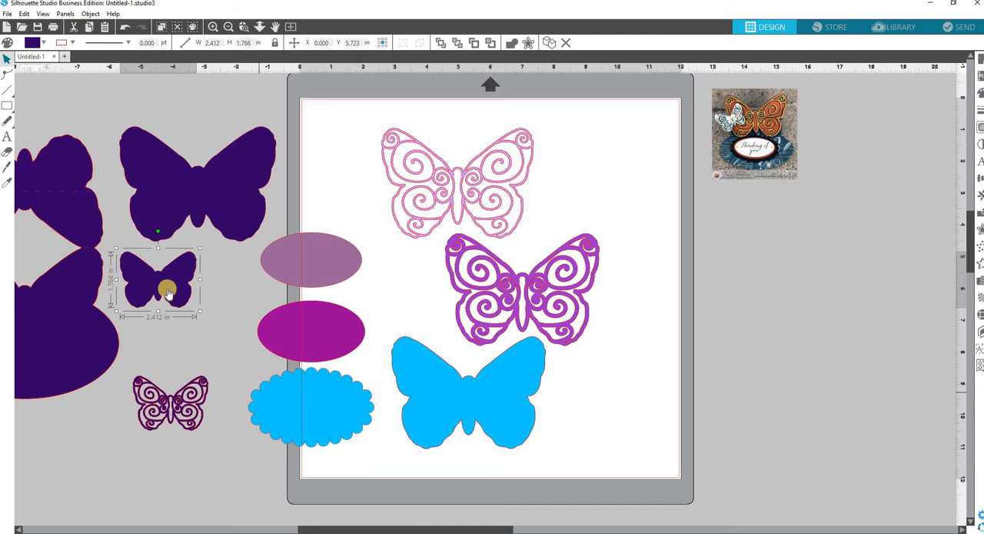
# Fill the uppermost oval and the small filigree butterfly with white
pyautogui.click(345, 279)
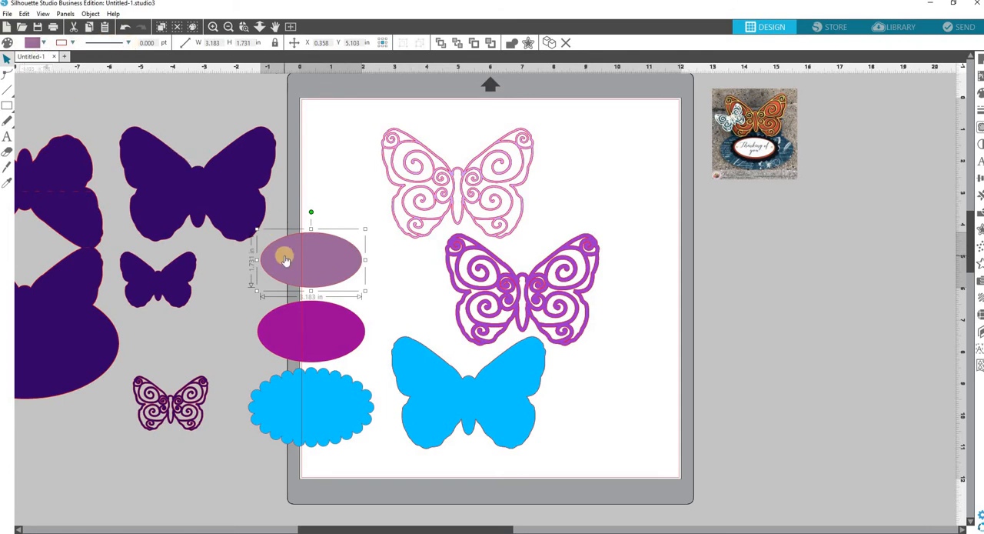
pyautogui.click(44, 43)
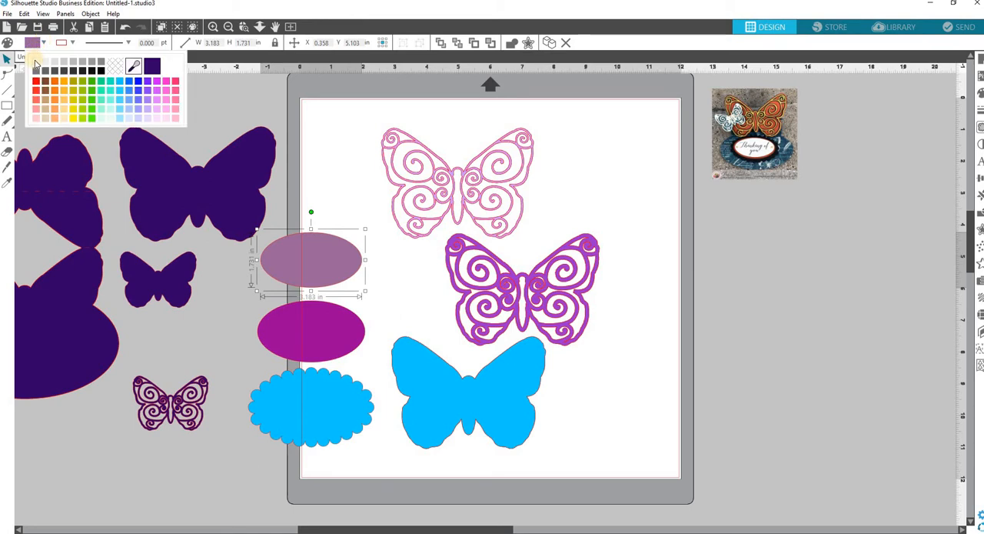
pyautogui.click(35, 63)
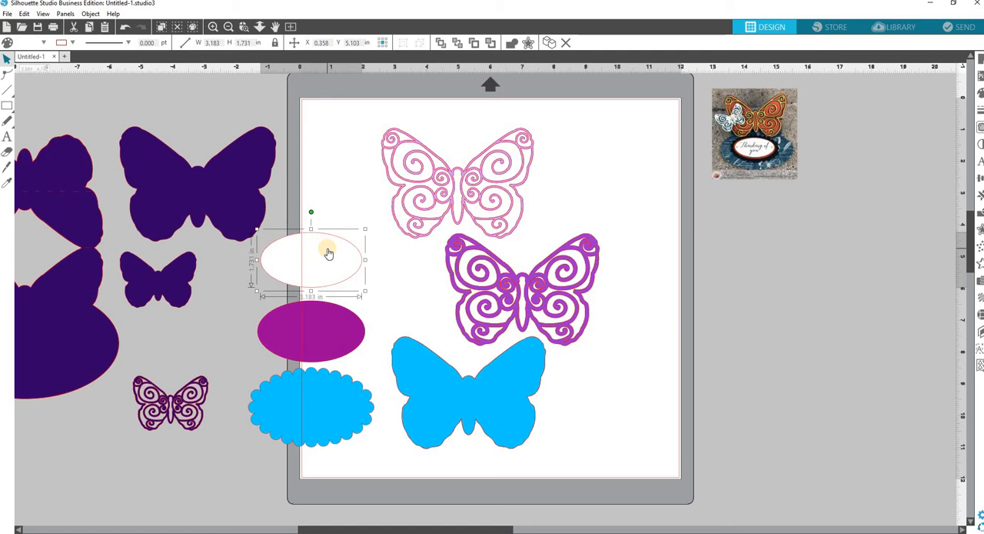
pyautogui.click(183, 427)
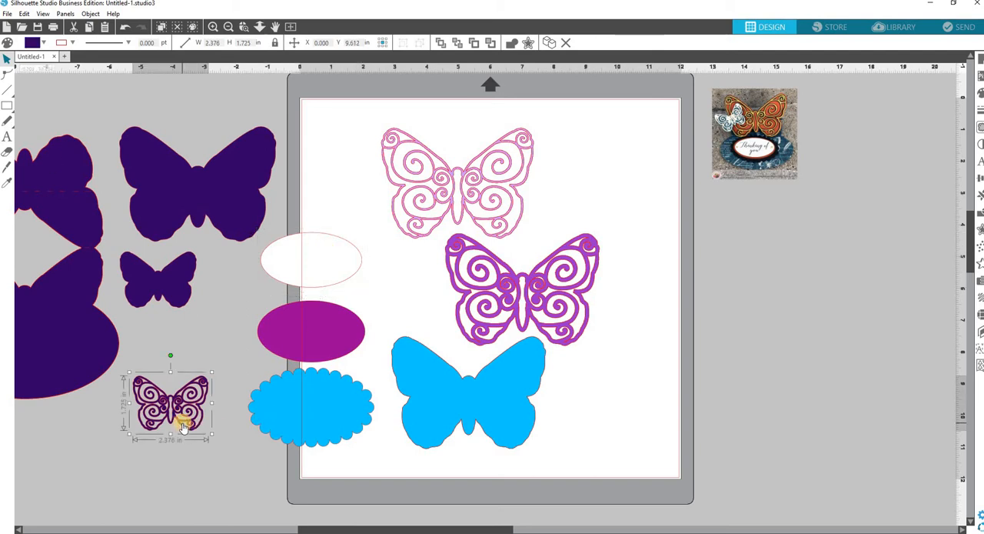
pyautogui.click(44, 43)
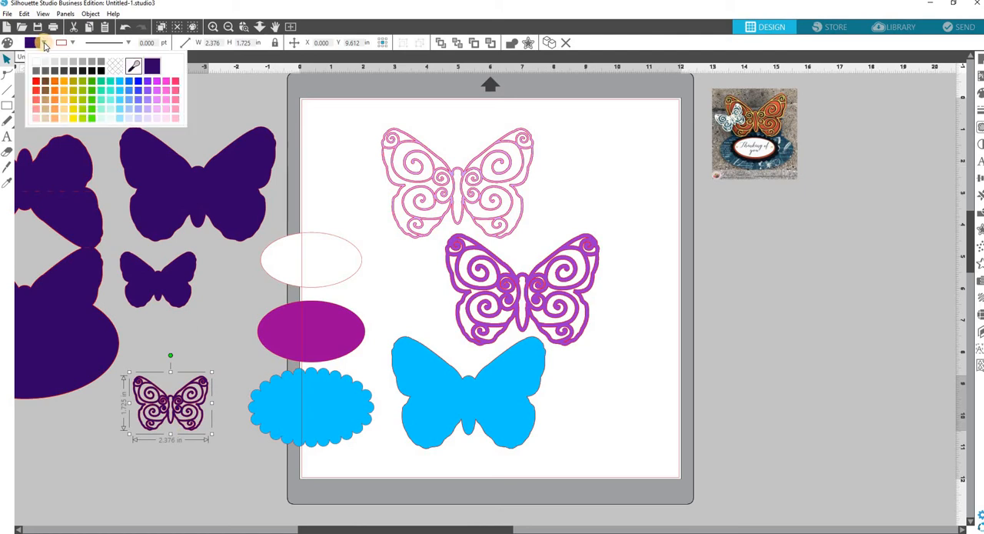
pyautogui.click(35, 61)
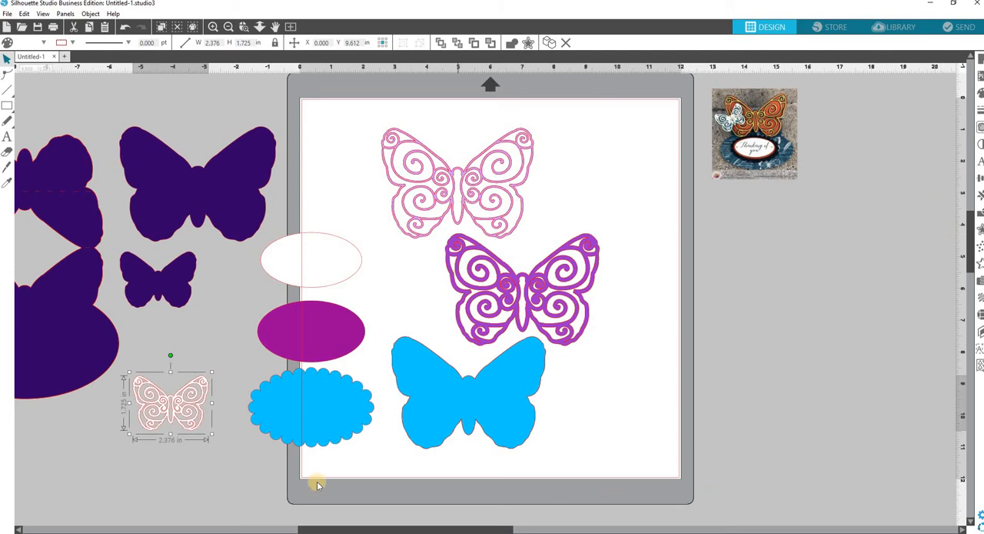
# Fill the scalloped oval and the thick-lined filigree butterfly with black
pyautogui.click(330, 447)
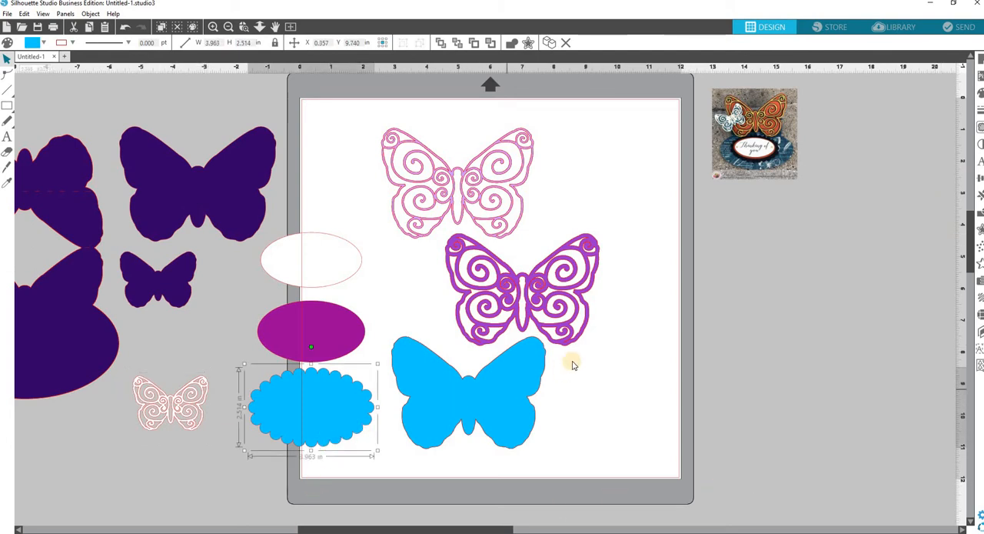
pyautogui.click(489, 261)
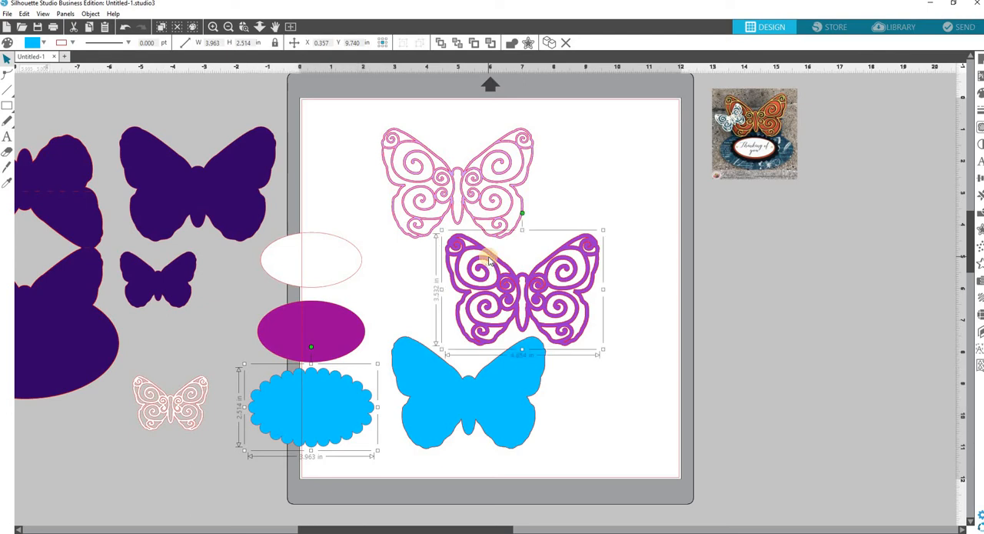
pyautogui.click(44, 42)
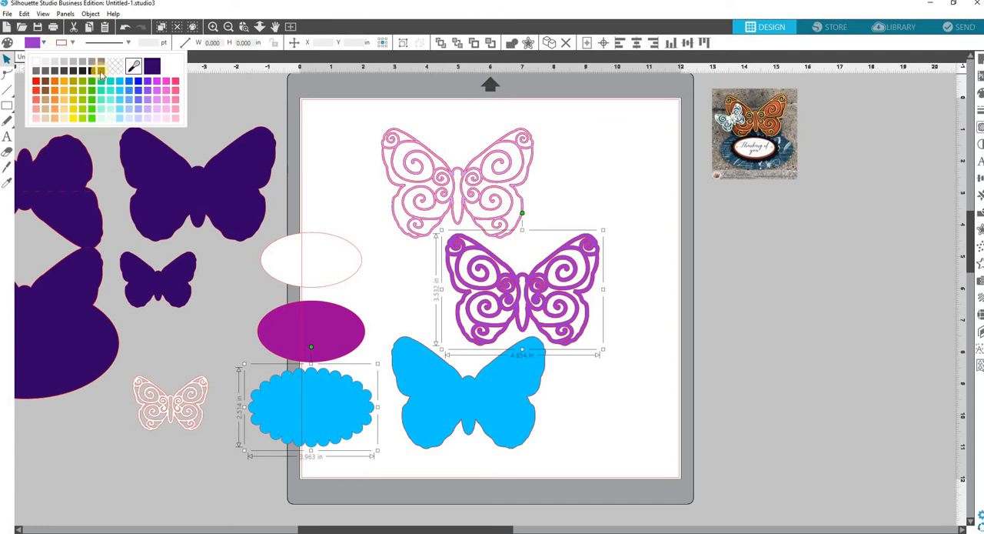
pyautogui.click(96, 70)
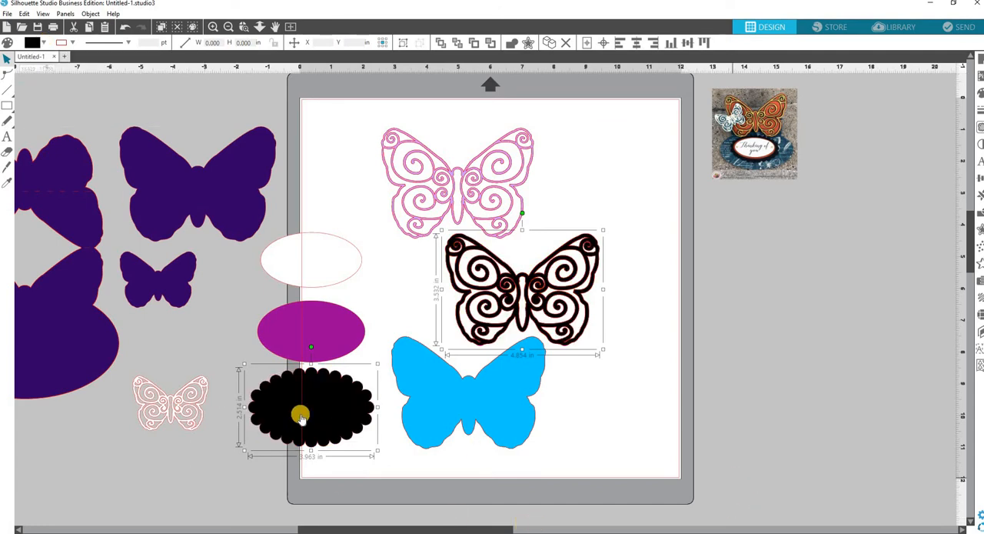
# Fill the magenta oval and the large blue solid butterfly with the same orange
pyautogui.click(326, 323)
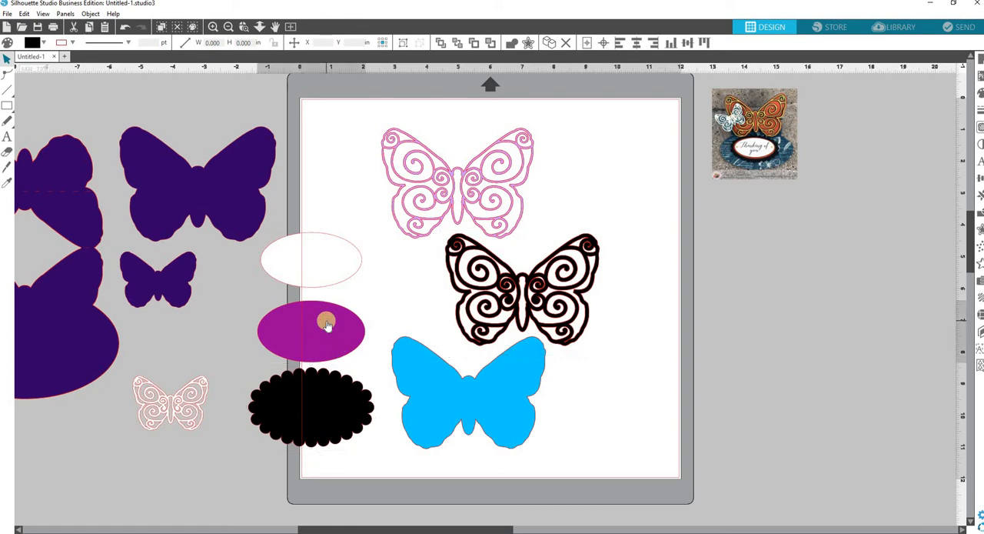
pyautogui.keyDown('shift'); pyautogui.click(462, 405); pyautogui.keyUp('shift')
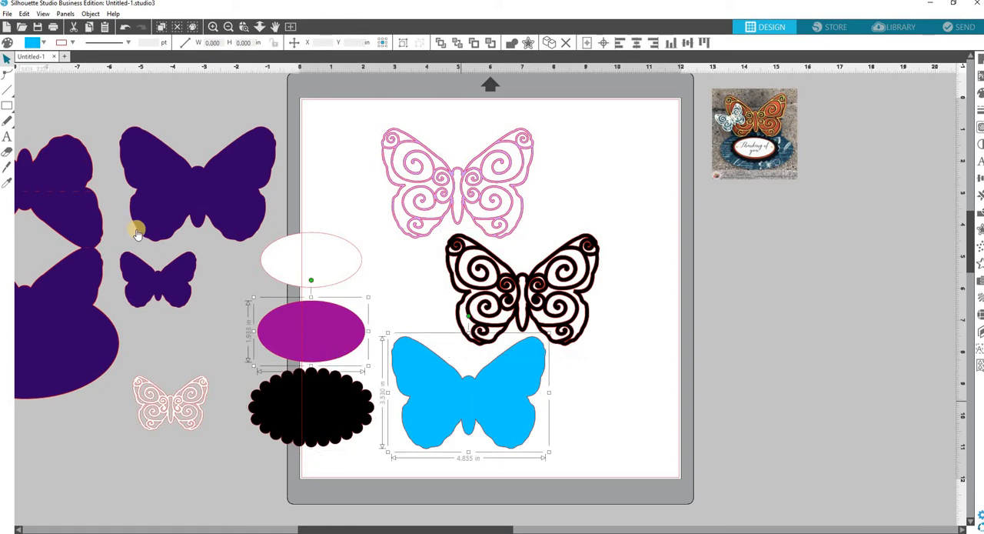
pyautogui.click(43, 44)
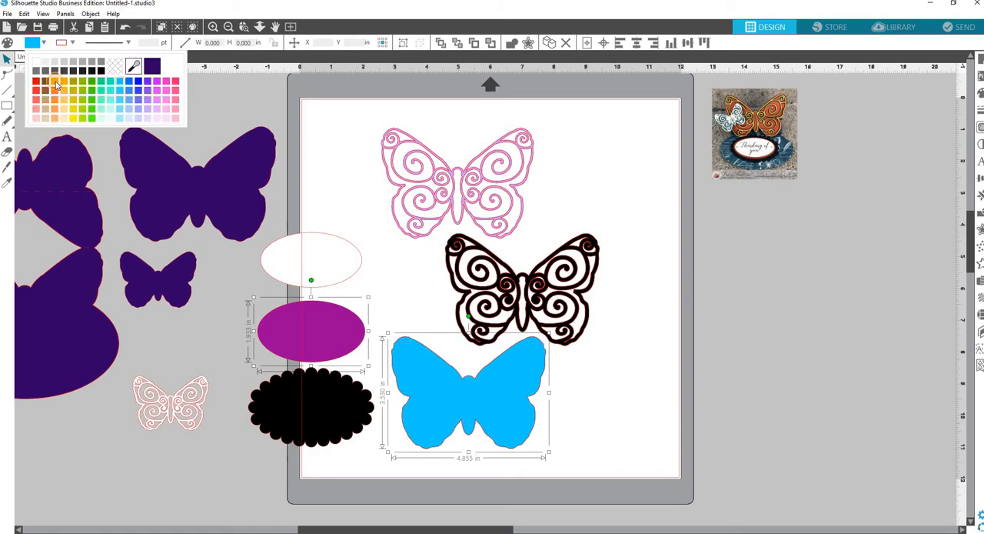
pyautogui.click(54, 81)
# Fill the large pink filigree butterfly with a lighter orange
pyautogui.click(501, 194)
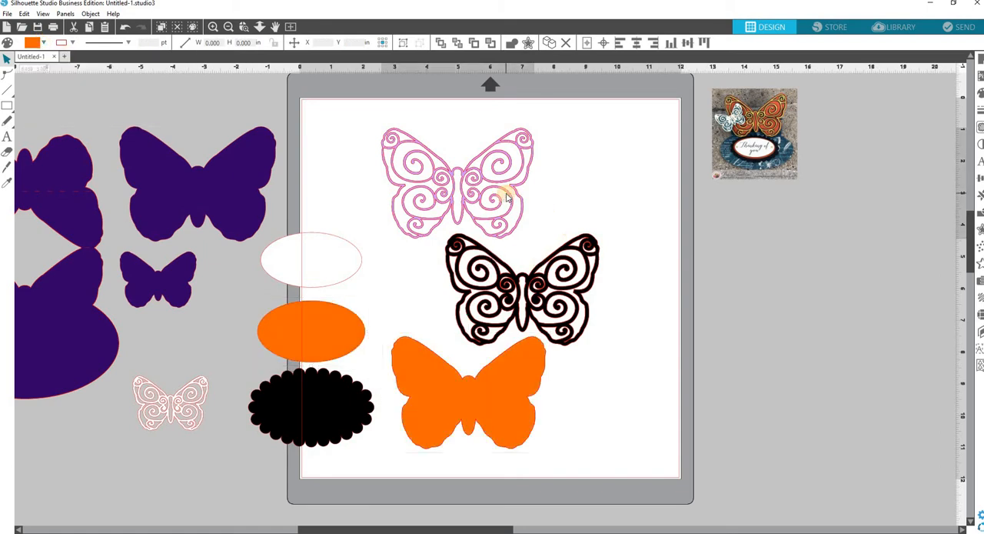
pyautogui.click(44, 45)
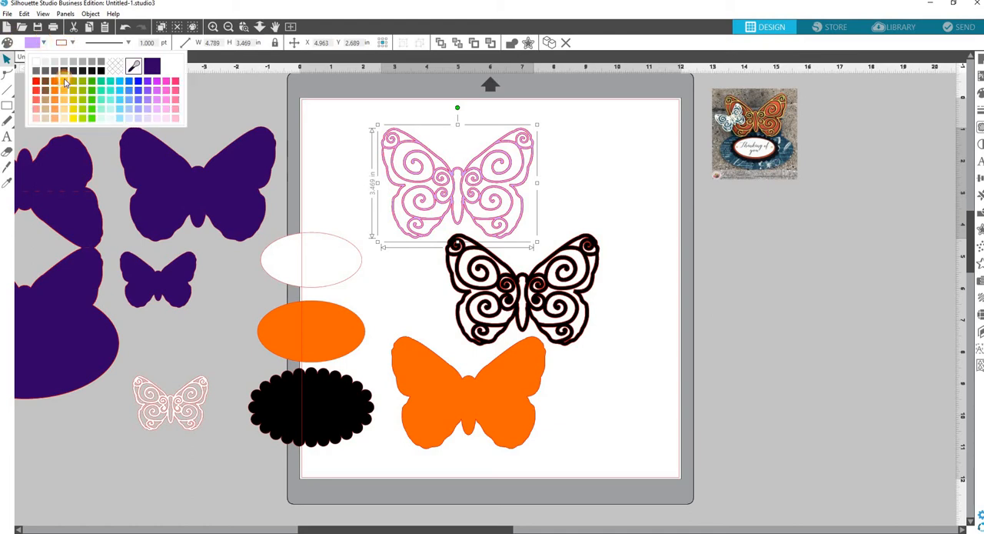
pyautogui.click(62, 80)
pyautogui.click(797, 408)
pyautogui.click(798, 409)
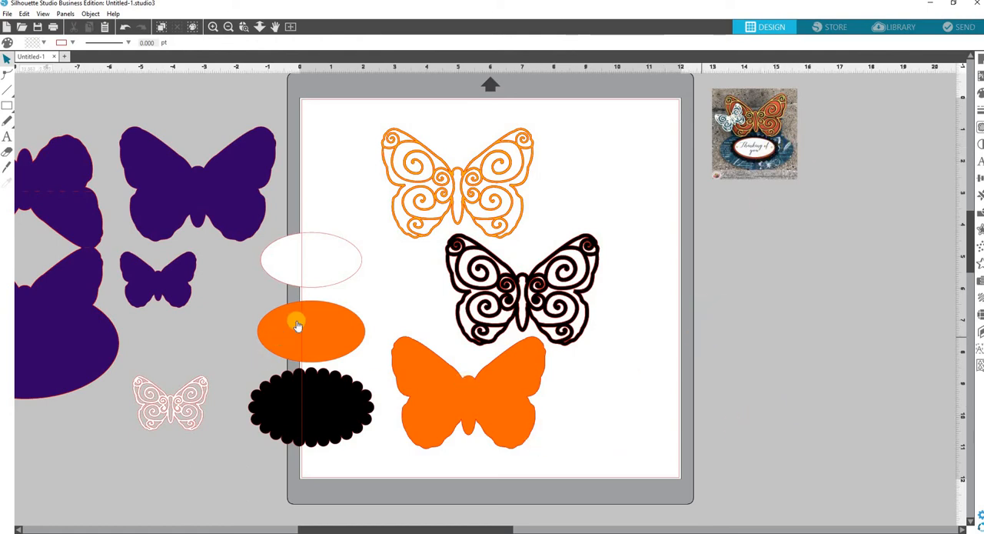
# Move the orange, filigree and scalloped pieces off the mat to its sides, and place the white oval near the mat's upper edge
pyautogui.moveTo(292, 325); pyautogui.dragTo(49, 461)
pyautogui.moveTo(479, 433); pyautogui.dragTo(185, 518)
pyautogui.click(509, 292)
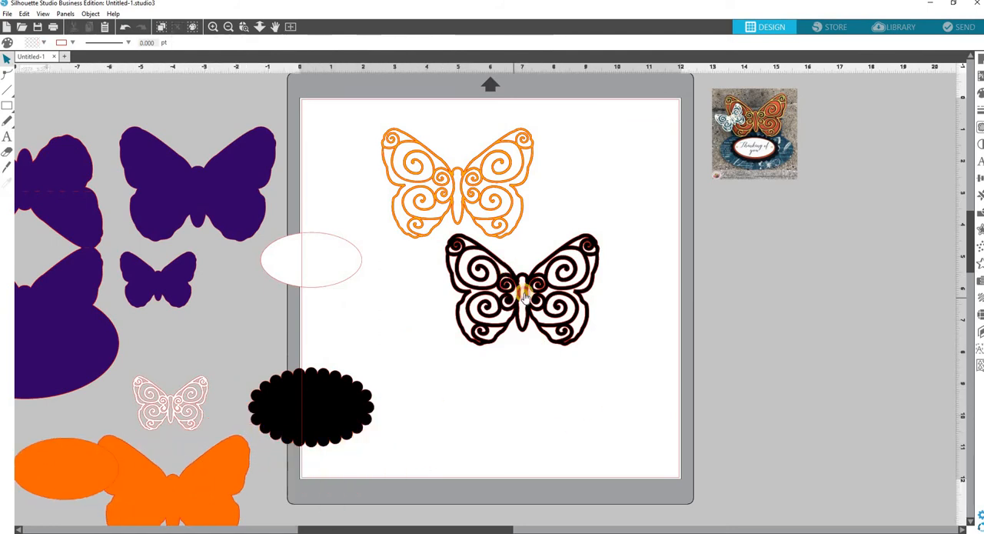
pyautogui.moveTo(750, 234); pyautogui.dragTo(803, 234)
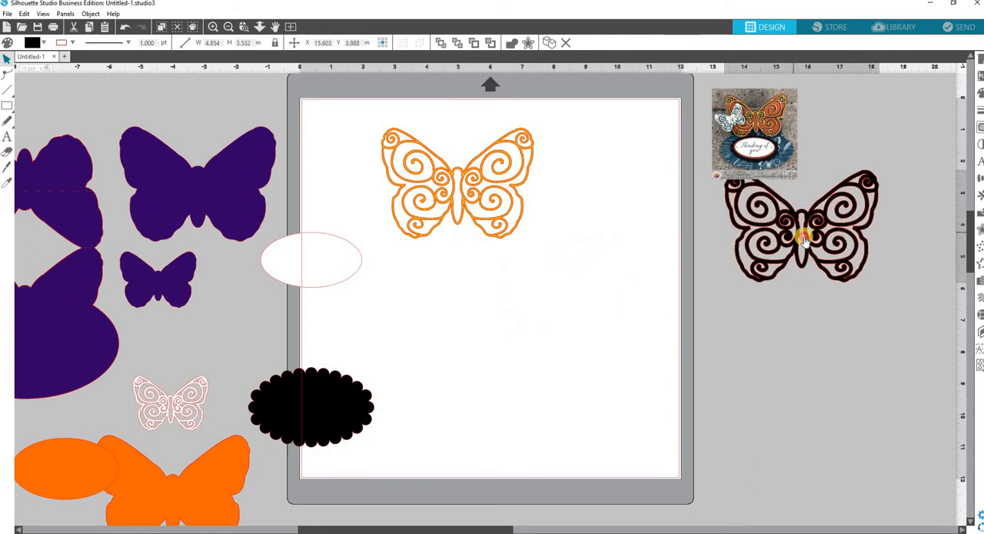
pyautogui.click(420, 211)
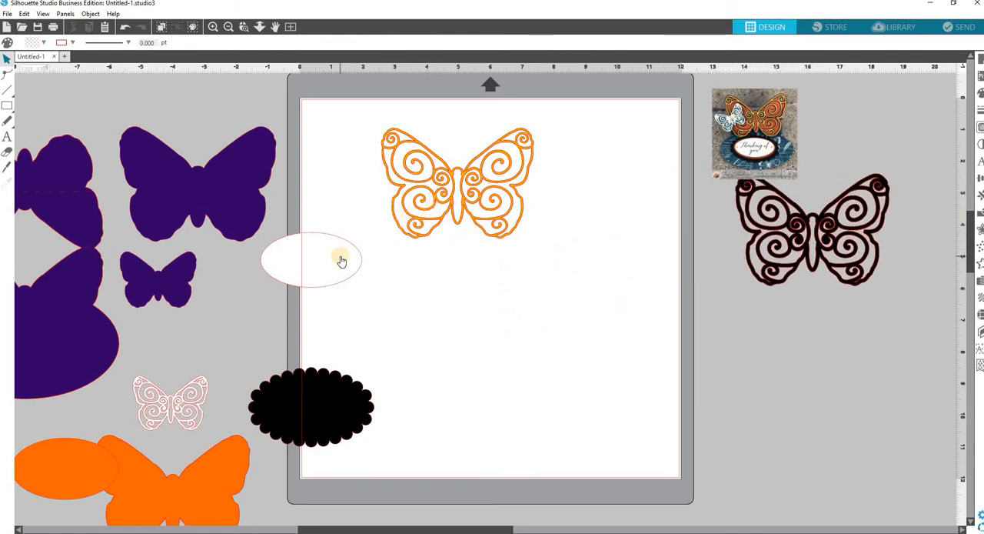
pyautogui.moveTo(469, 175); pyautogui.dragTo(845, 358)
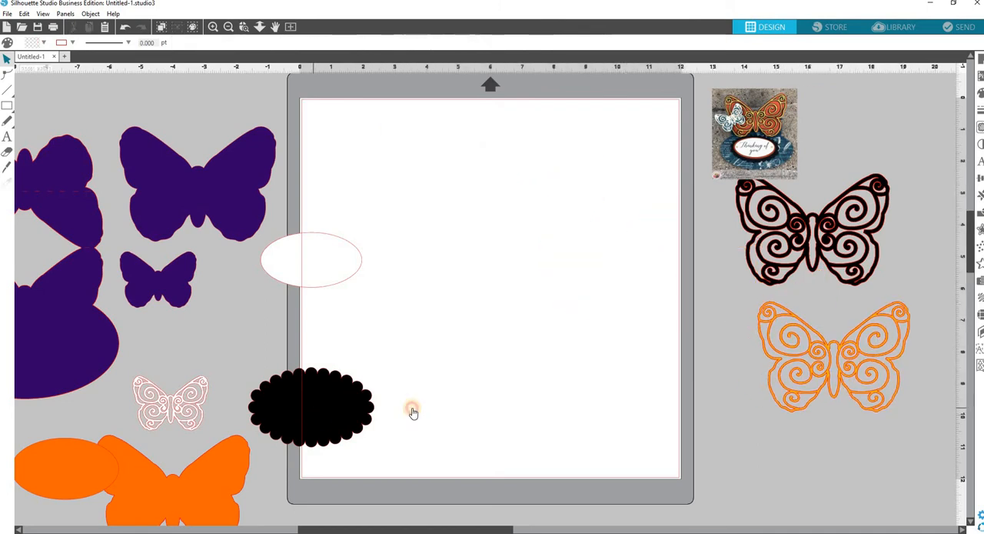
pyautogui.moveTo(413, 412); pyautogui.dragTo(931, 470)
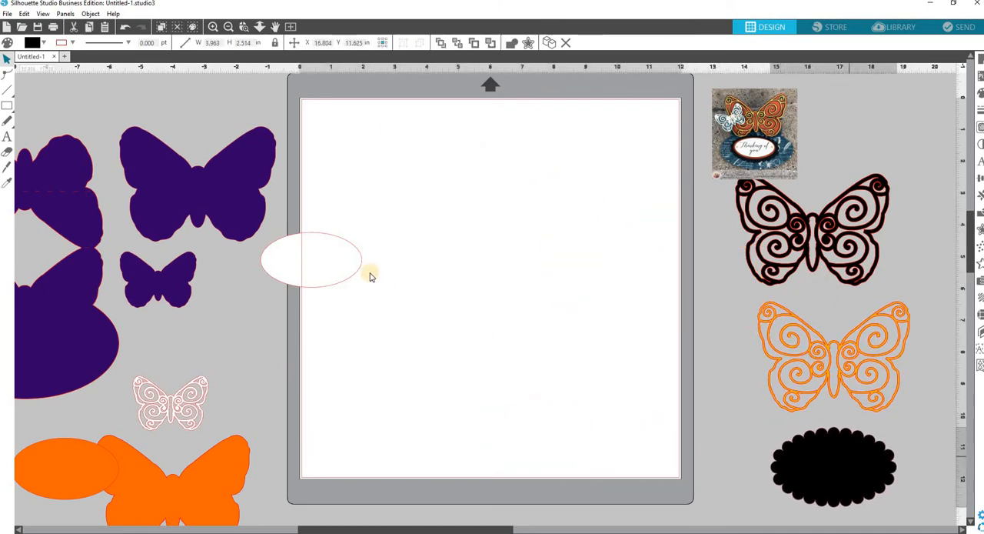
pyautogui.moveTo(358, 247); pyautogui.dragTo(462, 159)
pyautogui.click(644, 195)
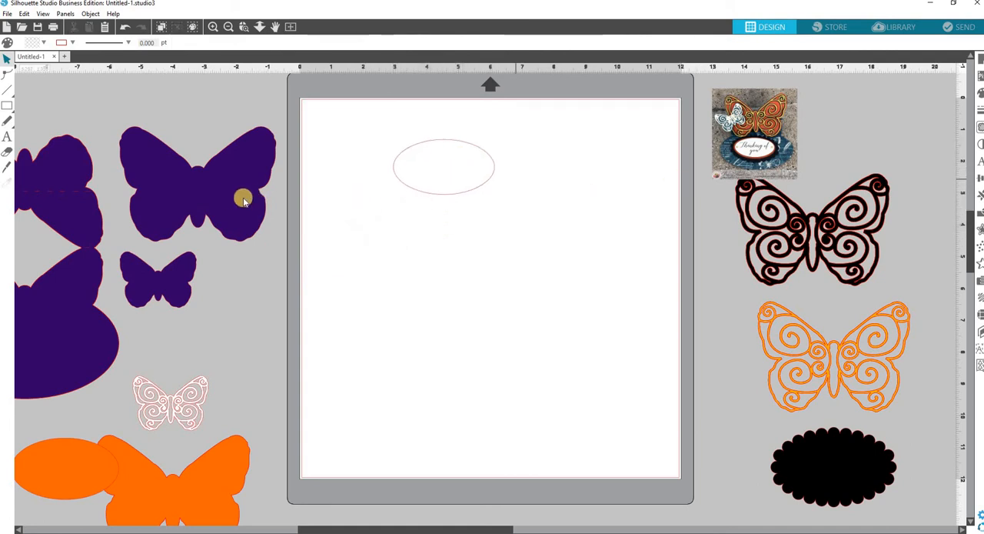
# Start a text object on the mat and set its font to Adelicia Script Slant
pyautogui.click(7, 137)
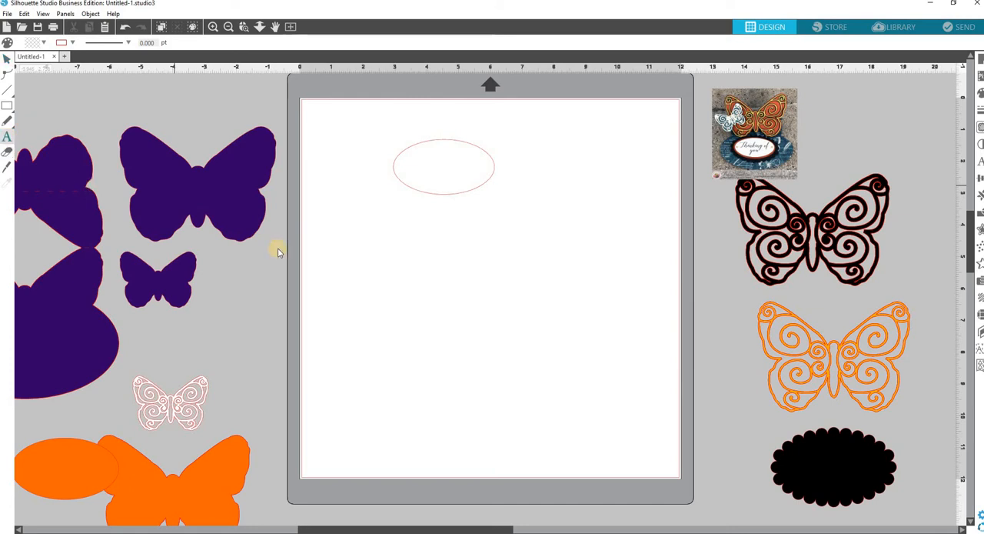
pyautogui.click(462, 288)
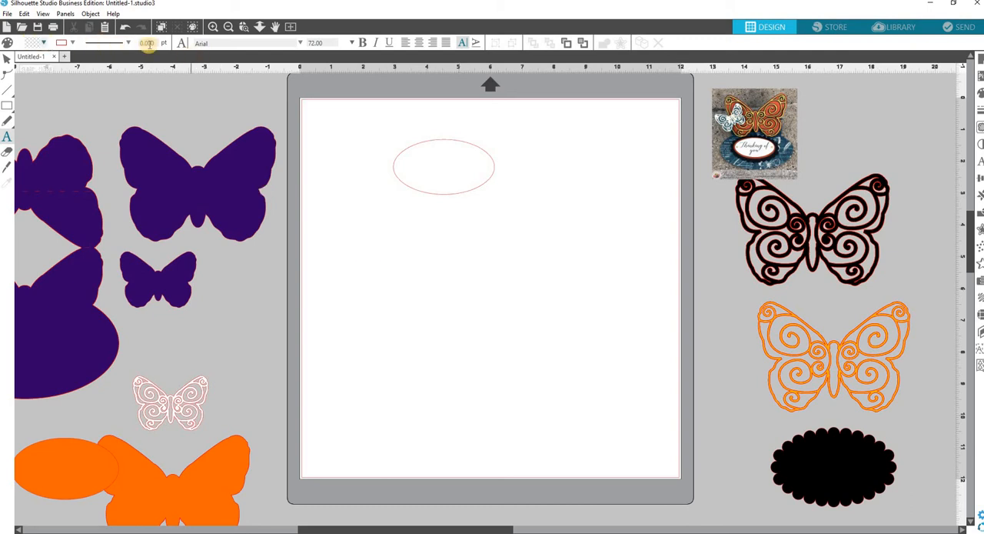
pyautogui.click(300, 44)
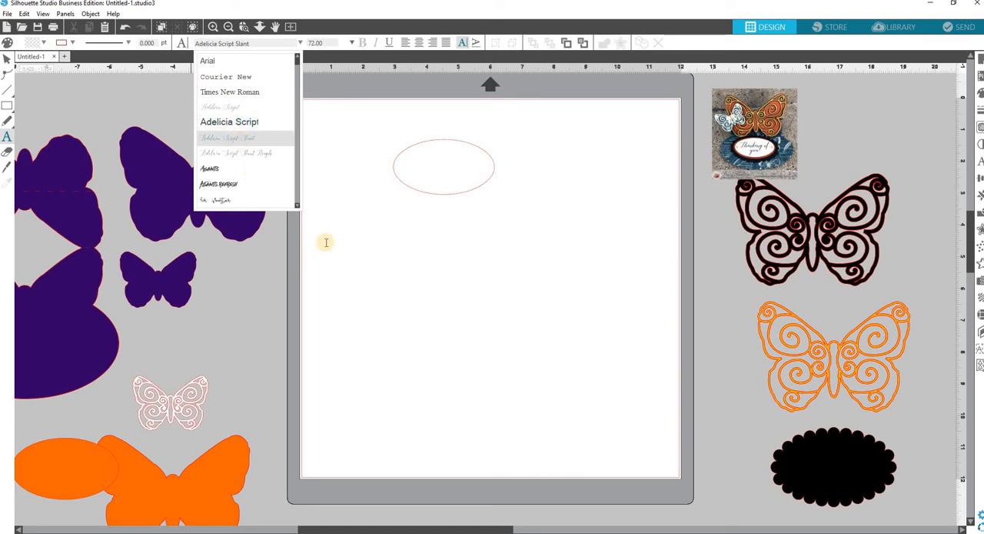
pyautogui.click(400, 313)
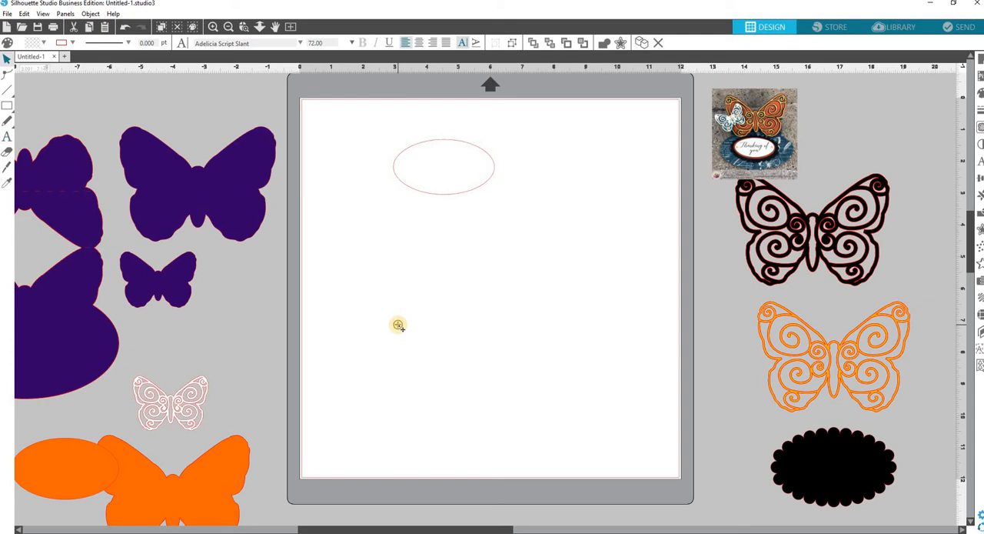
# Enter the sentiment "Thinking of you" below the white oval, with "you" on a second line
pyautogui.click(398, 325)
pyautogui.write('T')
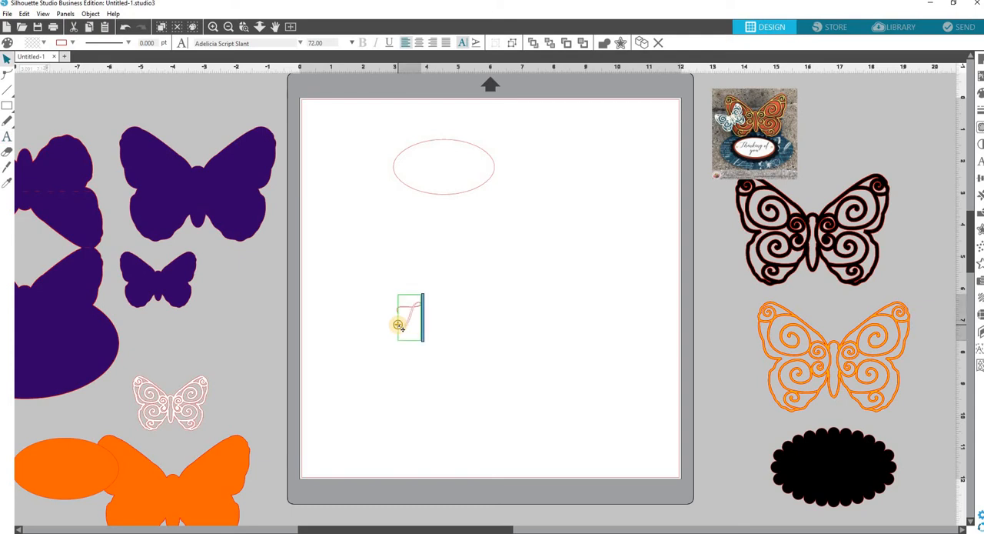
pyautogui.write('hink o')
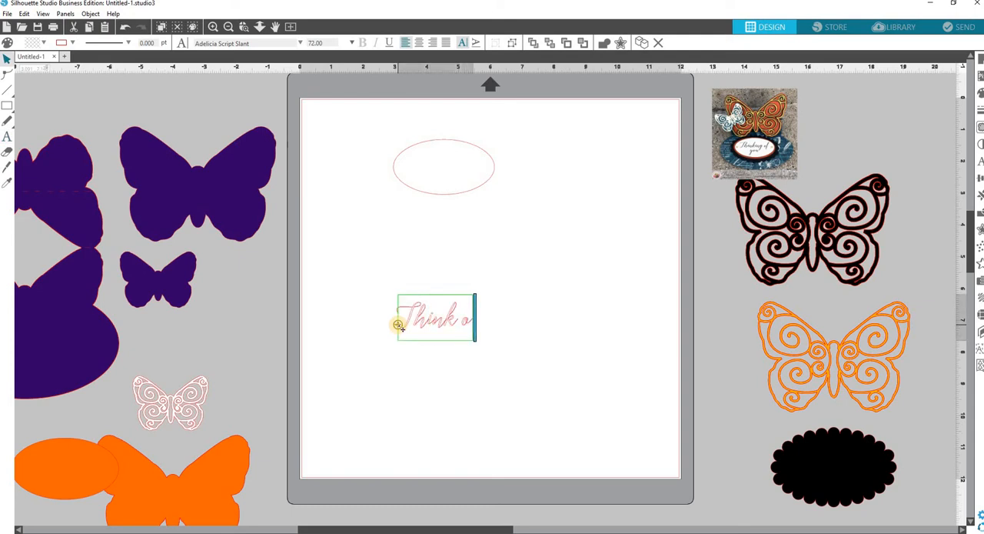
pyautogui.write('f')
pyautogui.press('BackSpace')
pyautogui.press('BackSpace')
pyautogui.press('BackSpace')
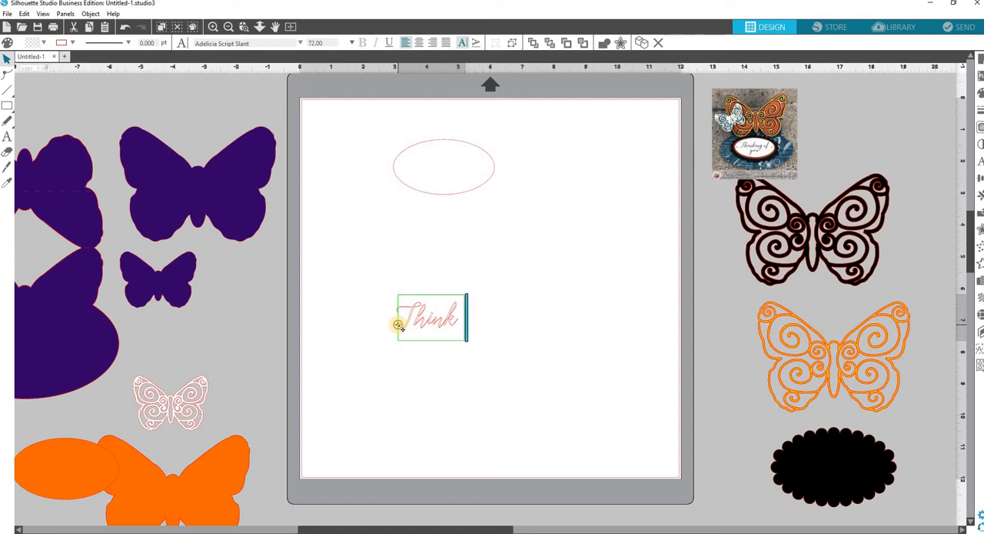
pyautogui.write('ing of')
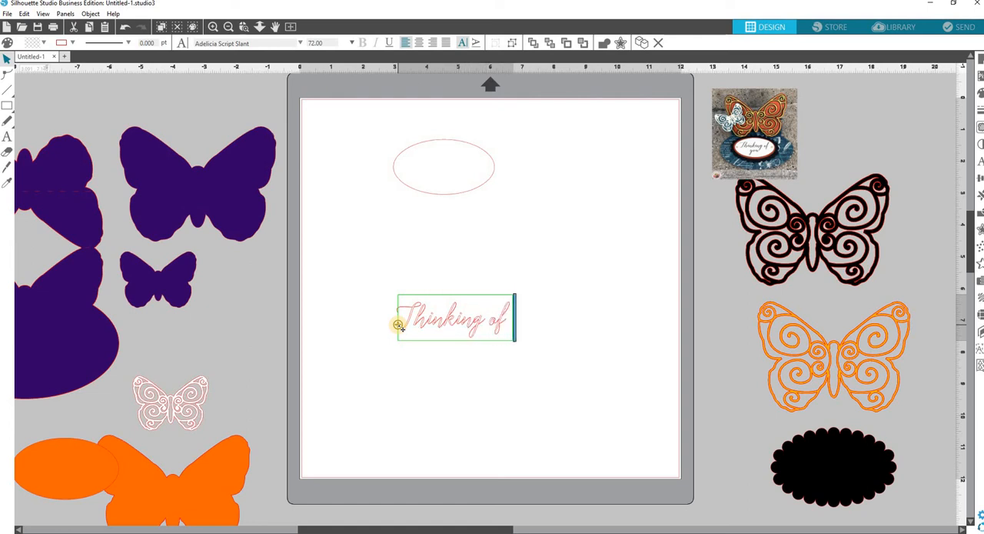
pyautogui.press('Return')
pyautogui.write('you')
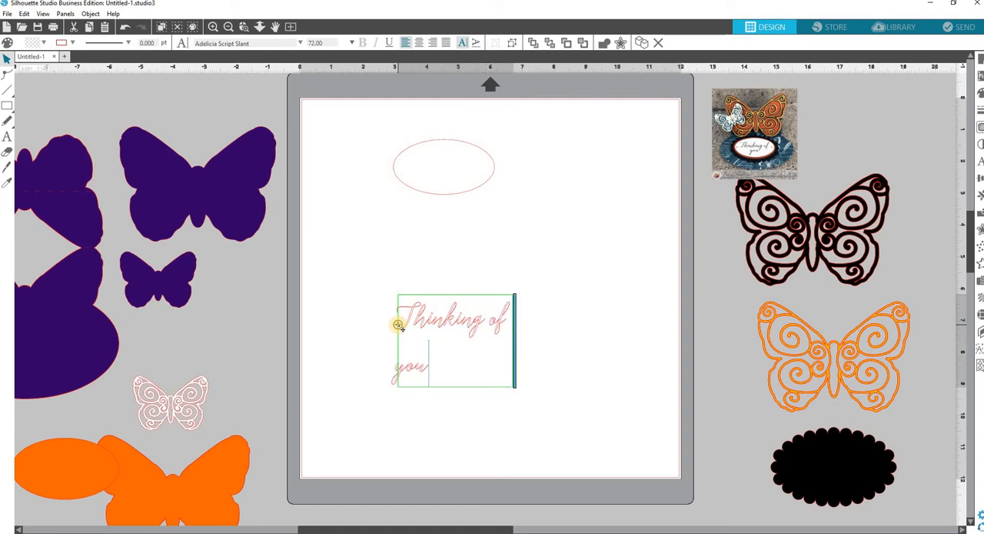
# Centre-align both lines of the sentiment text
pyautogui.moveTo(437, 368); pyautogui.dragTo(397, 323)
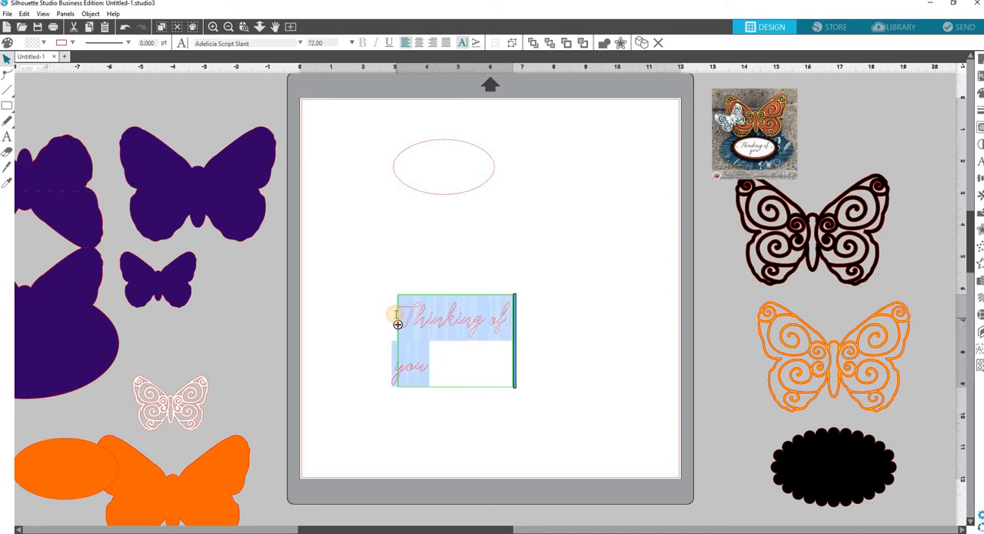
pyautogui.click(417, 43)
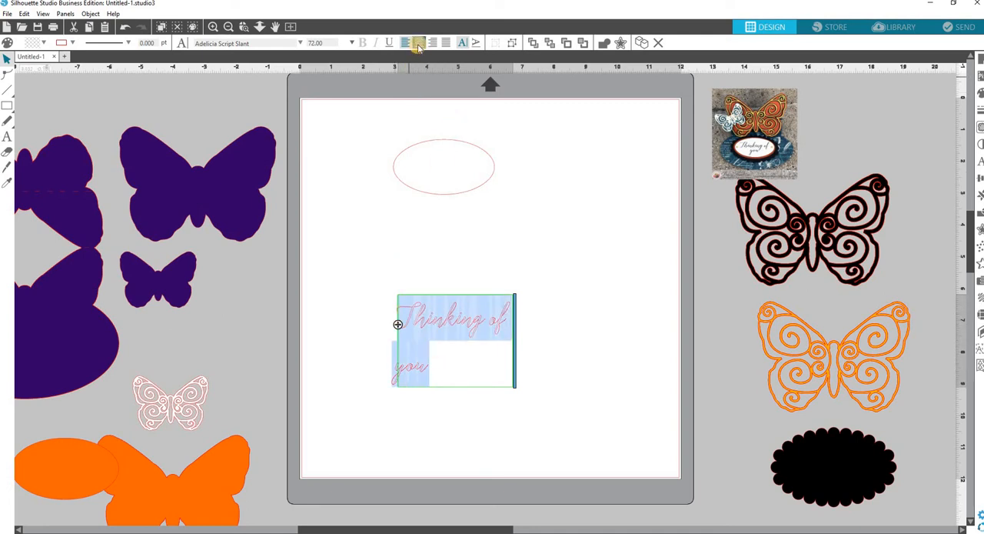
pyautogui.click(418, 43)
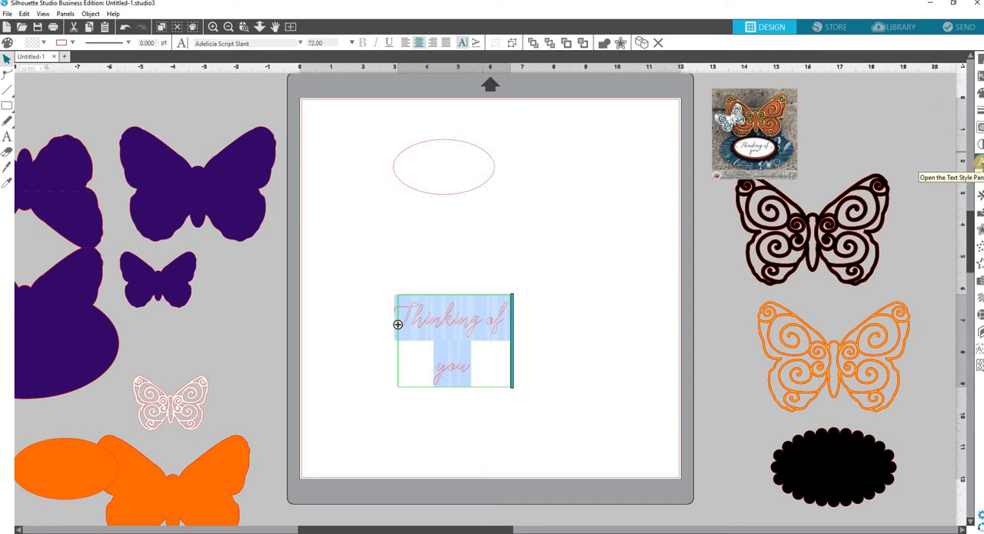
# Tighten the sentiment's spacing to 90% between characters and 45% between lines
pyautogui.click(979, 161)
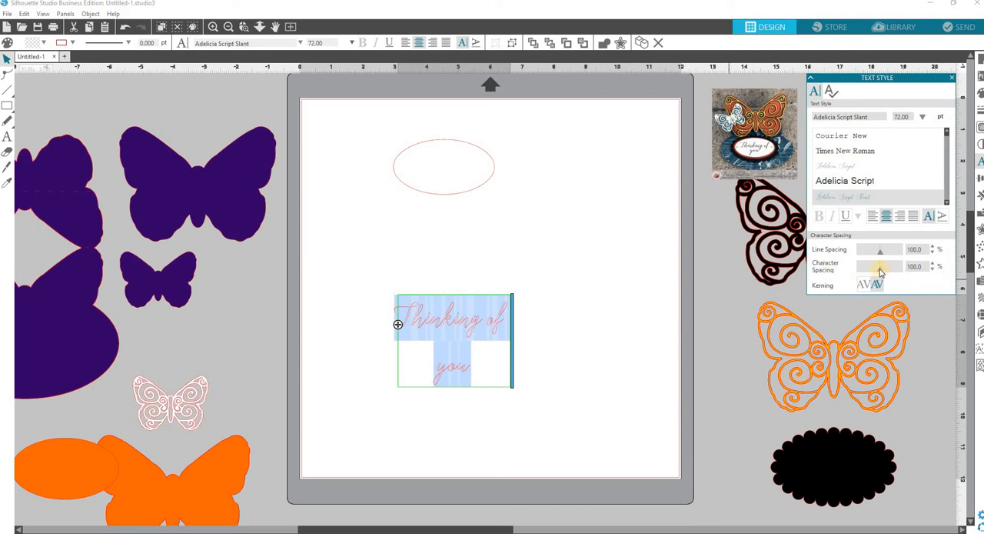
pyautogui.moveTo(880, 272); pyautogui.dragTo(870, 255)
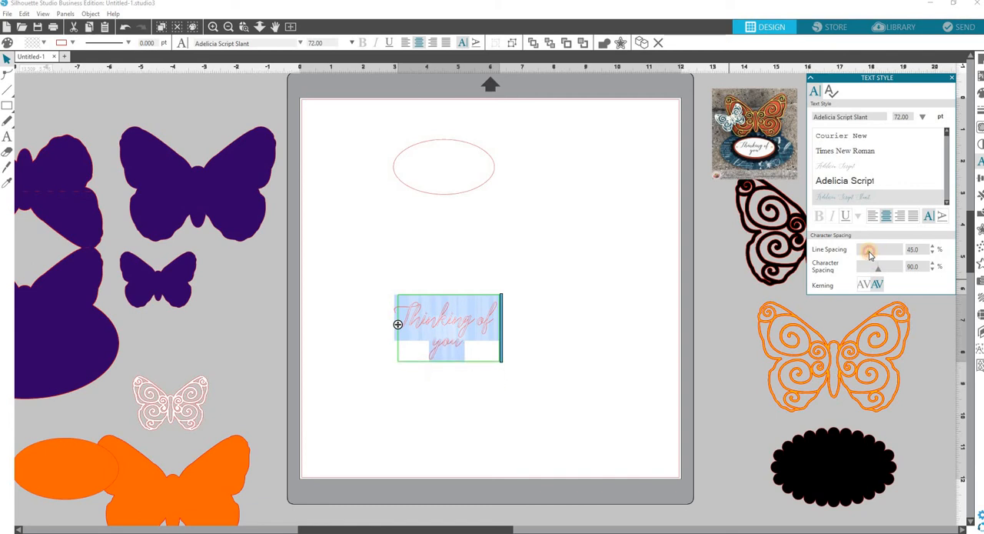
pyautogui.click(610, 349)
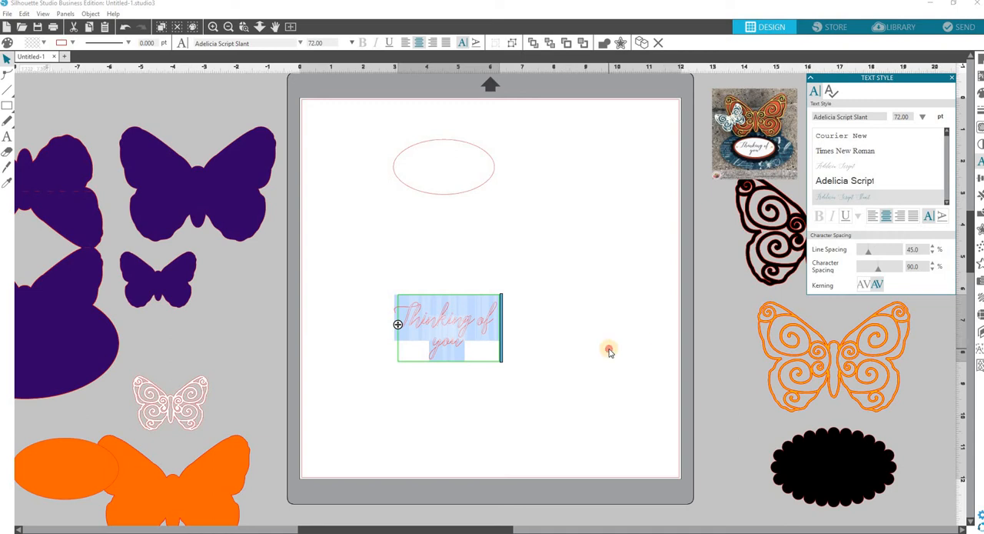
# Fill the sentiment text with black and make its outline transparent
pyautogui.click(461, 350)
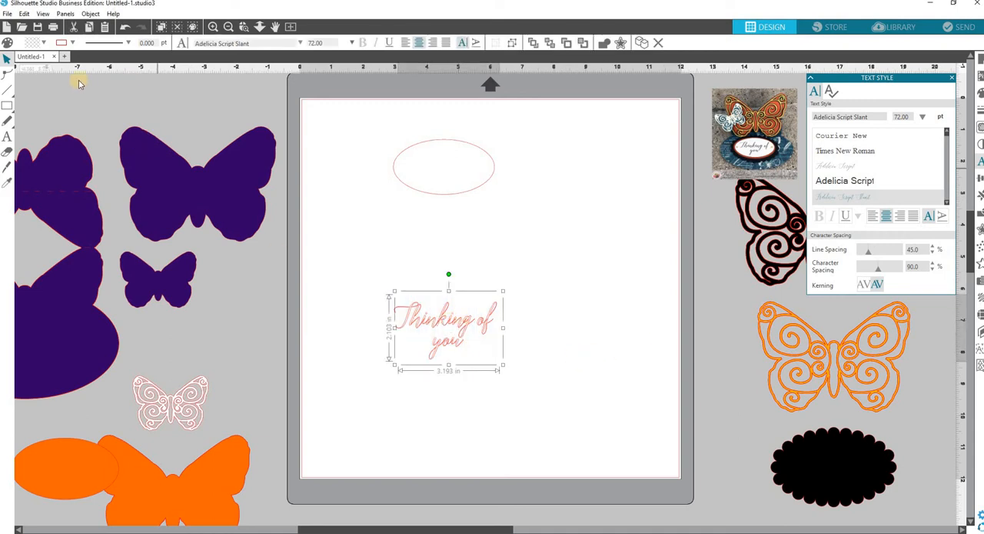
pyautogui.click(34, 46)
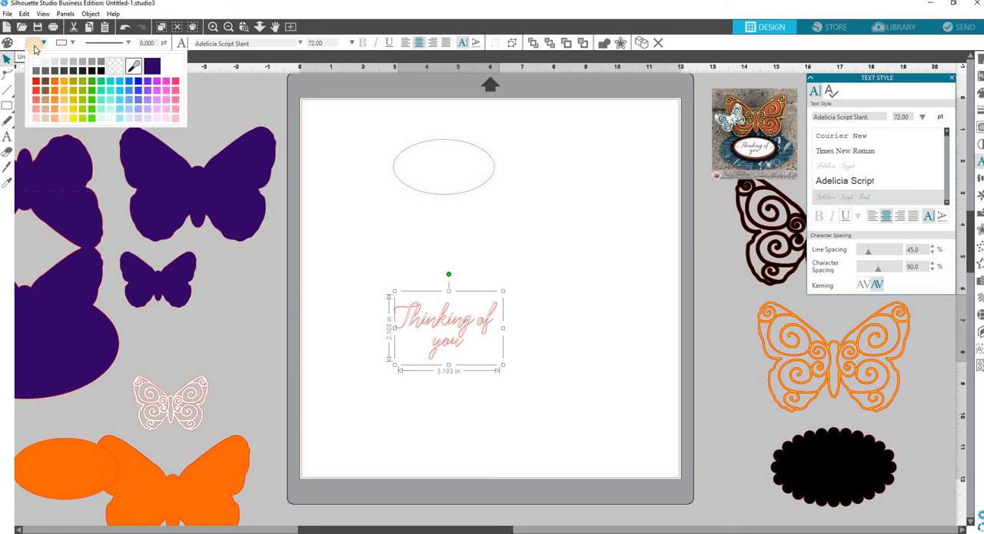
pyautogui.click(100, 70)
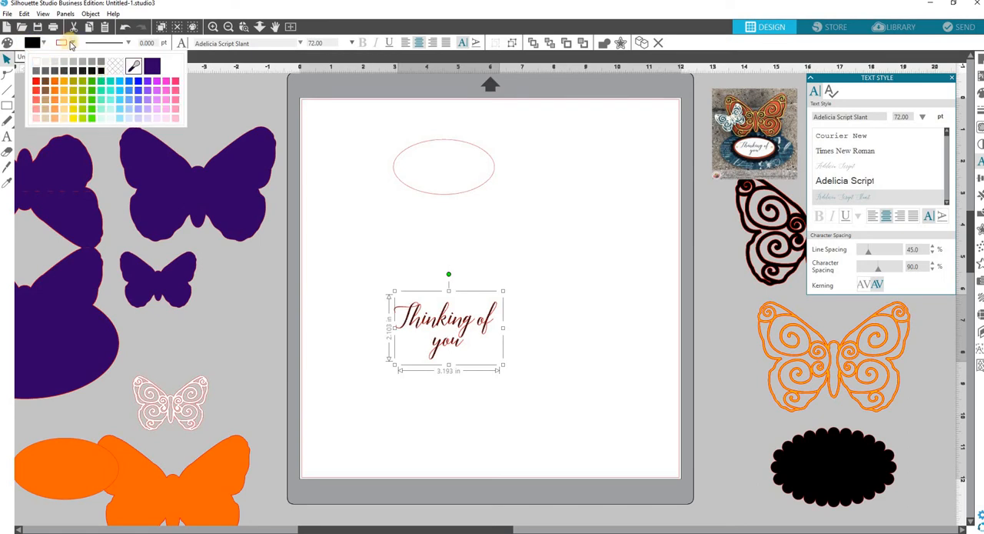
pyautogui.click(70, 44)
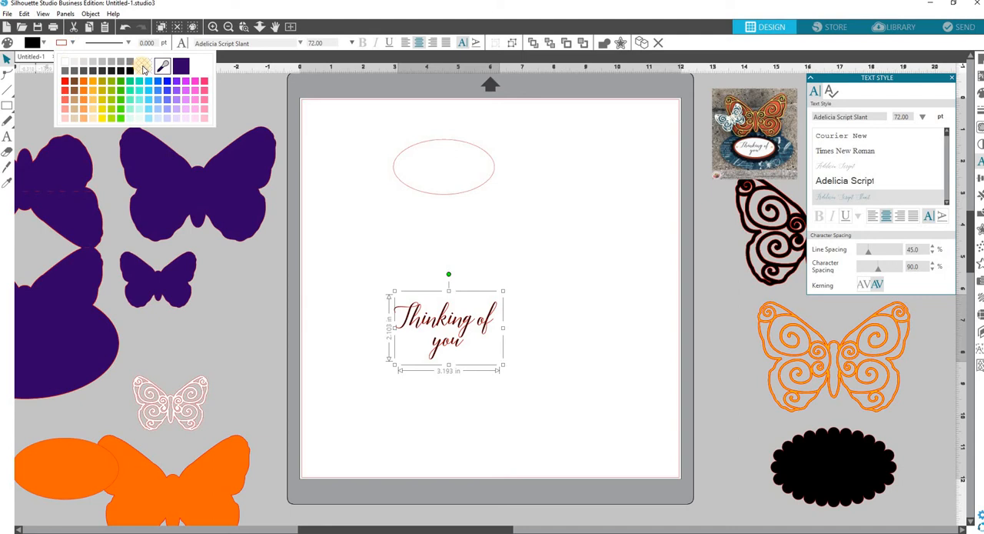
pyautogui.click(143, 68)
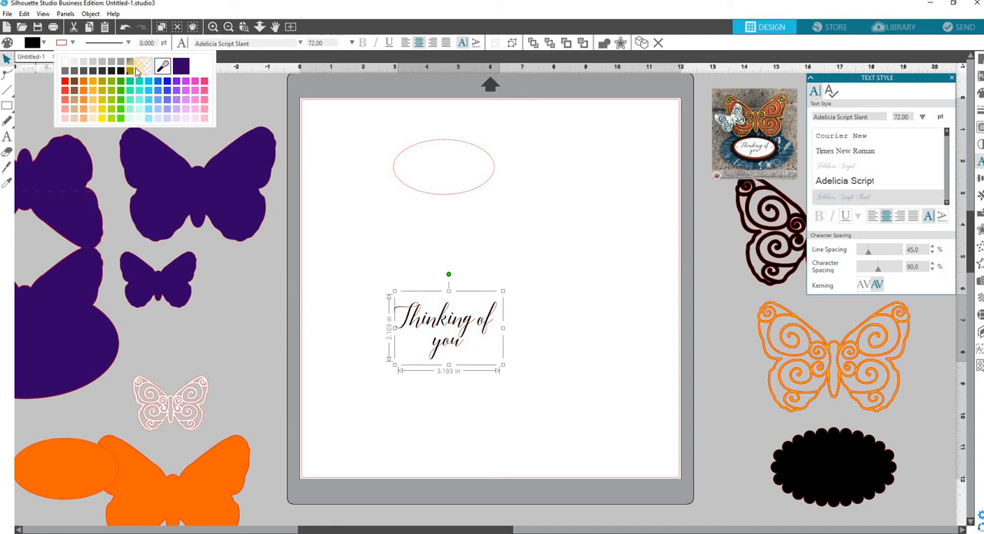
# Move the sentiment onto the white oval and scale it down to about 52.75 pt so it fits inside
pyautogui.moveTo(490, 336); pyautogui.dragTo(478, 153)
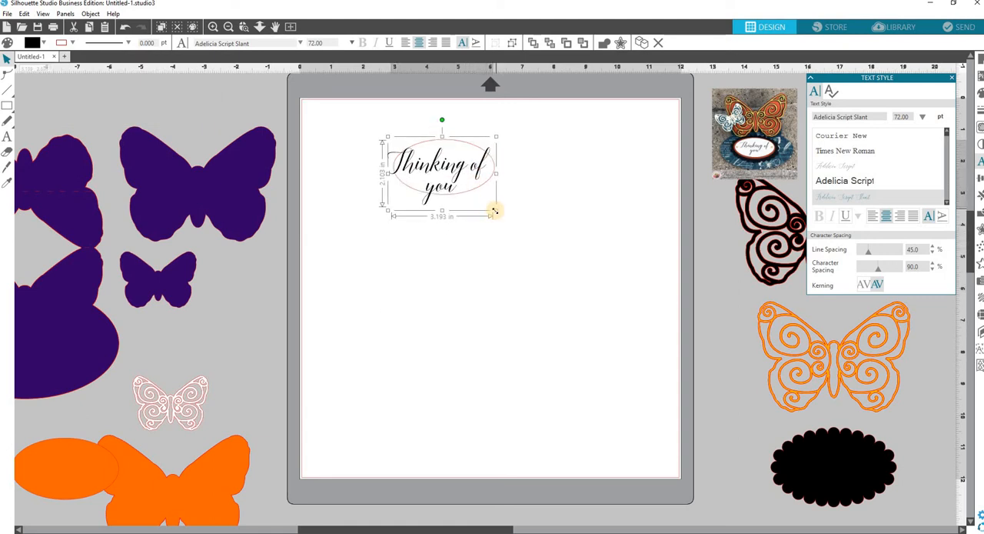
pyautogui.moveTo(496, 209); pyautogui.dragTo(410, 162)
pyautogui.click(373, 137)
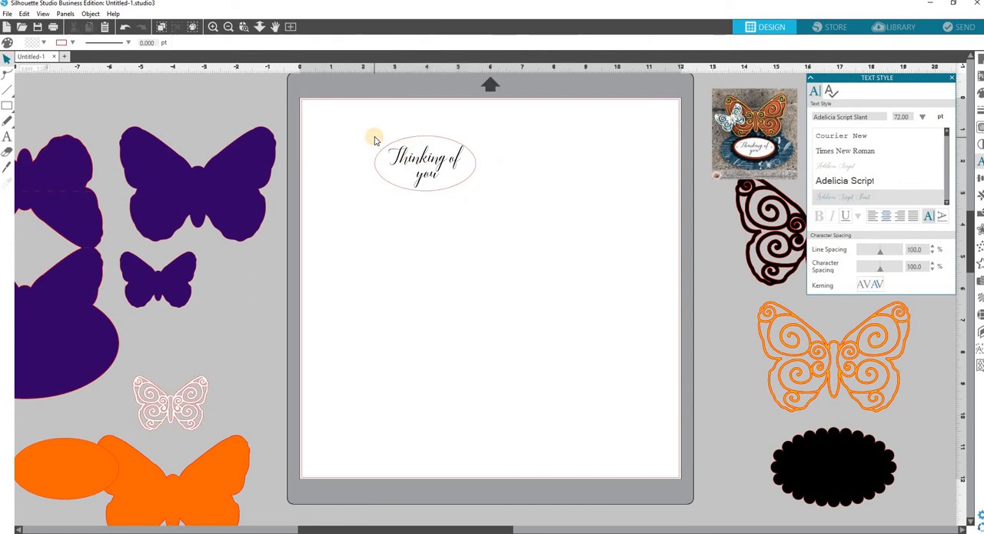
pyautogui.click(411, 157)
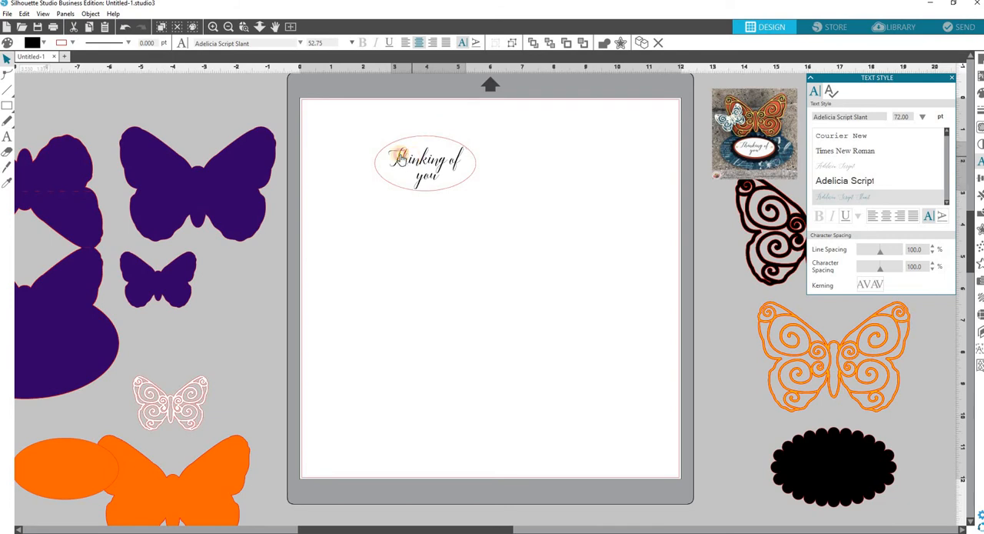
# Group the "Thinking of you" sentiment with the white oval and close the text style settings
pyautogui.click(364, 138)
pyautogui.moveTo(364, 139); pyautogui.dragTo(479, 193)
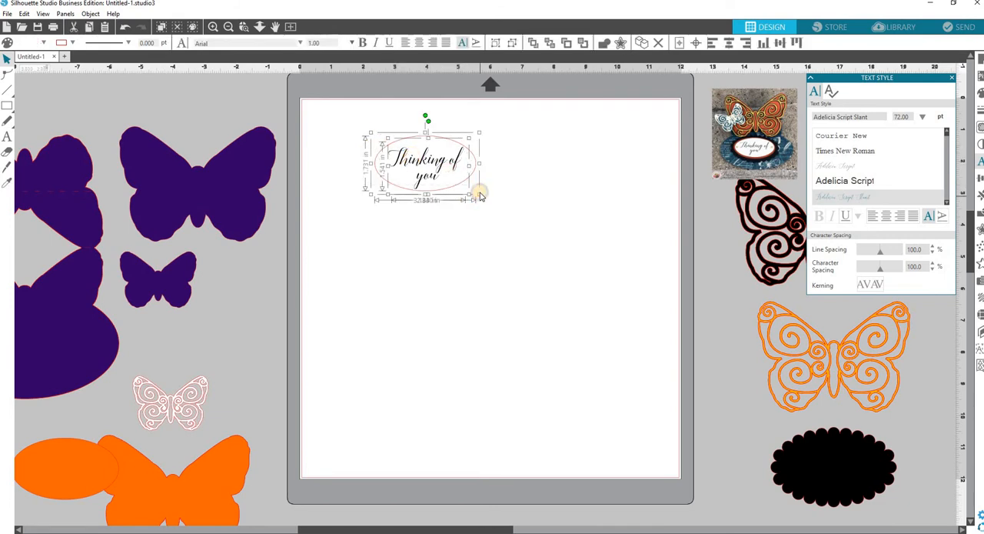
pyautogui.rightClick(480, 196)
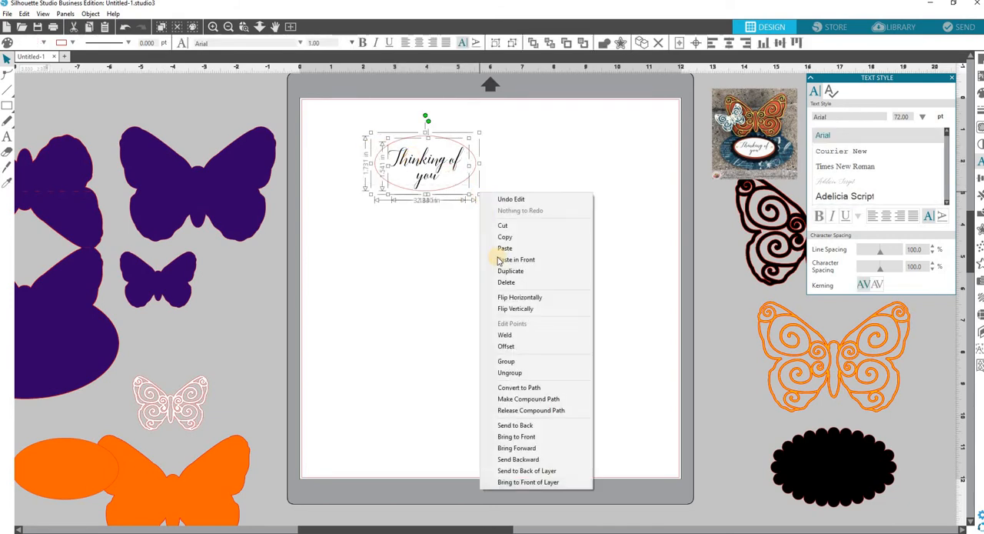
pyautogui.click(514, 361)
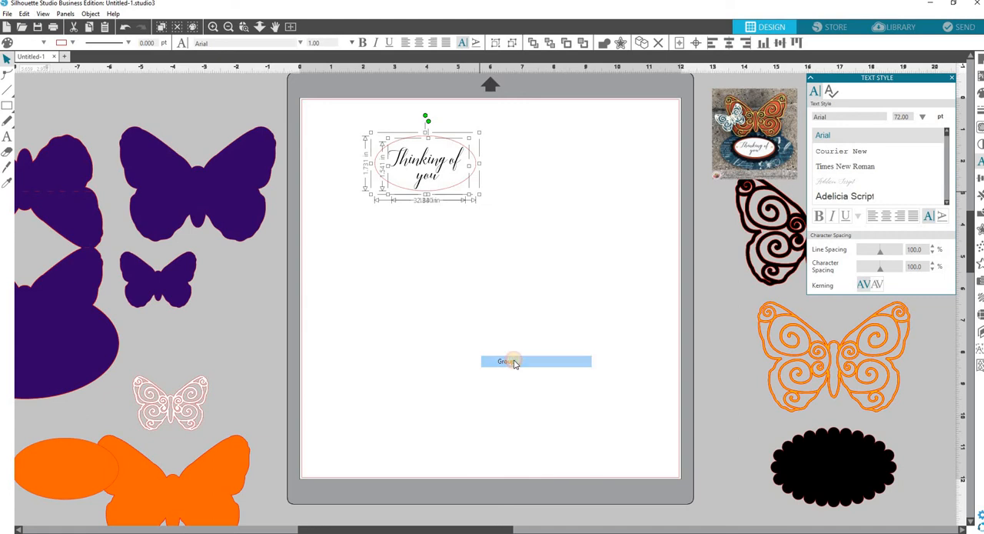
pyautogui.click(954, 79)
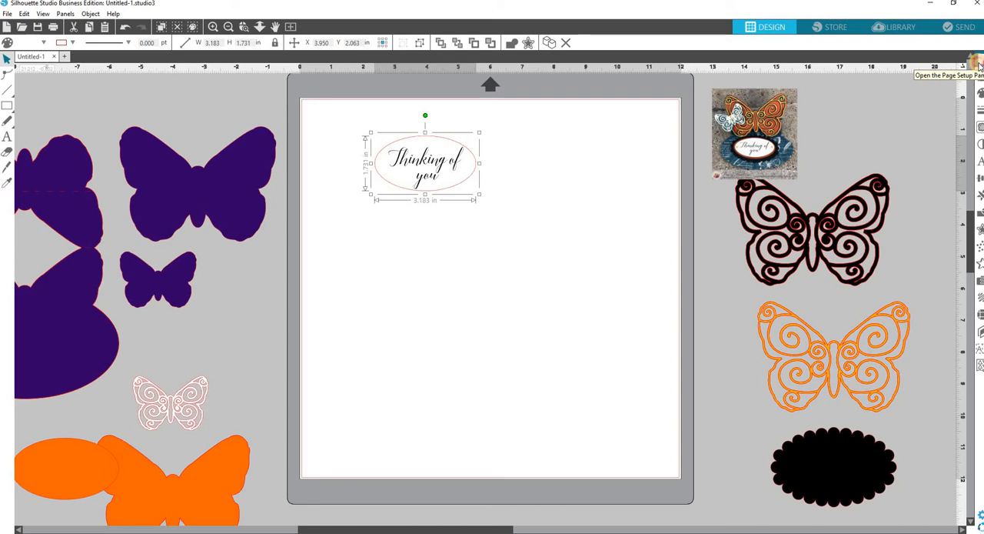
# Set the page size to Letter (8.5 x 11.0 in) in the page setup
pyautogui.click(979, 66)
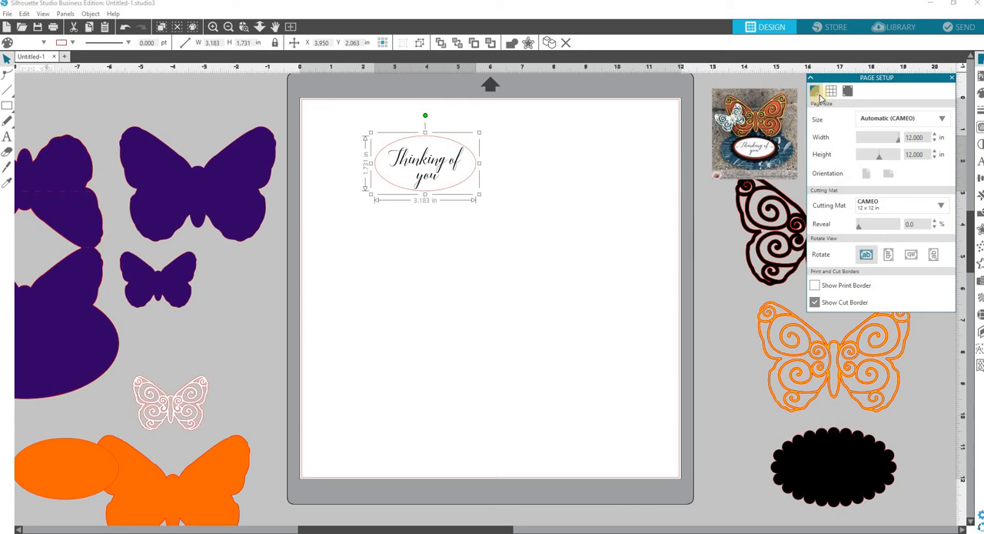
pyautogui.click(941, 118)
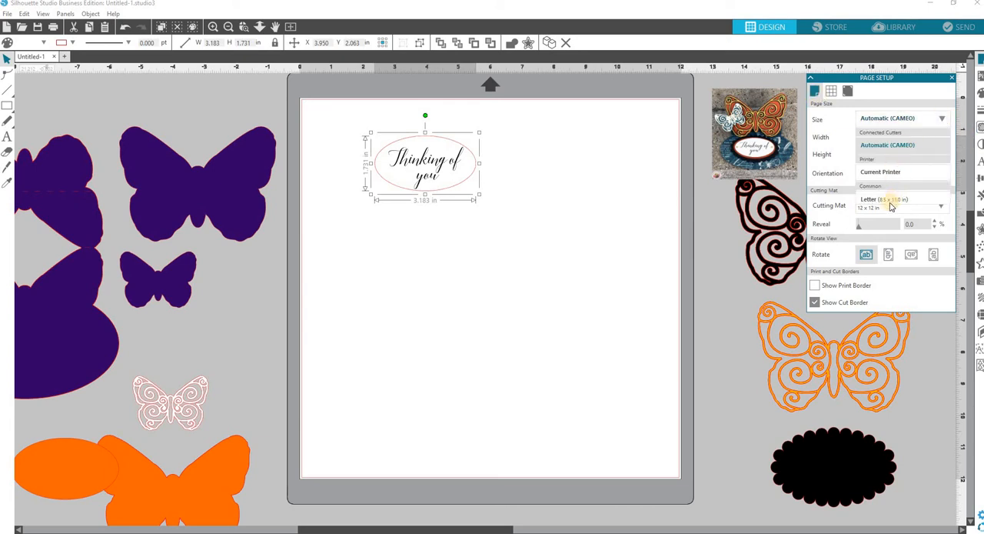
pyautogui.click(890, 200)
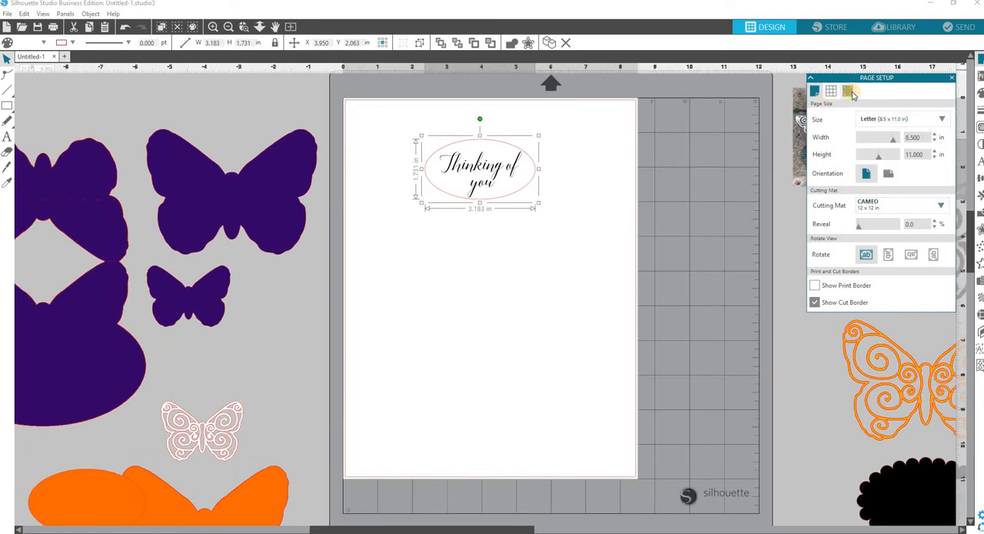
# Enable Type 1 registration marks and move the sentiment group inside the cut border near the page's upper-left corner
pyautogui.click(850, 92)
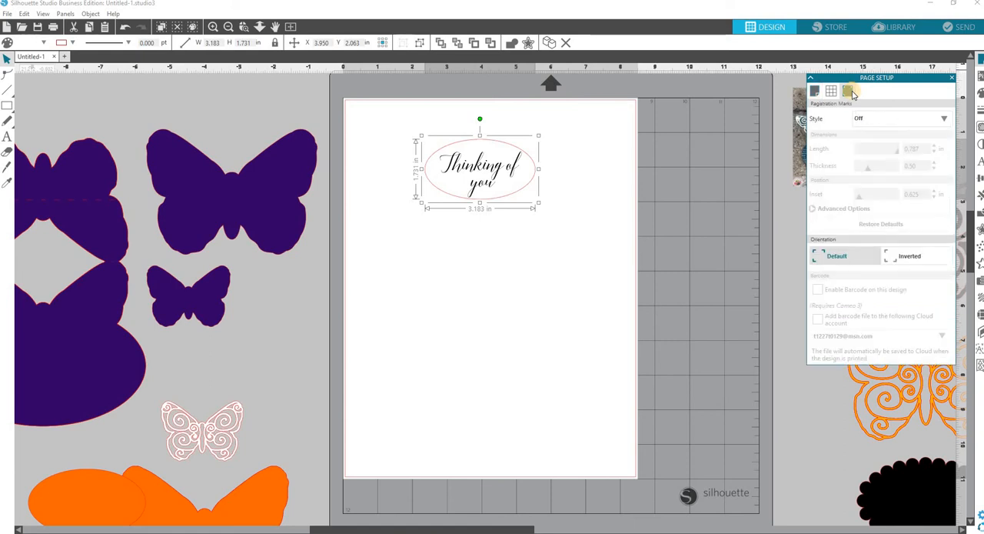
pyautogui.click(946, 121)
pyautogui.click(894, 154)
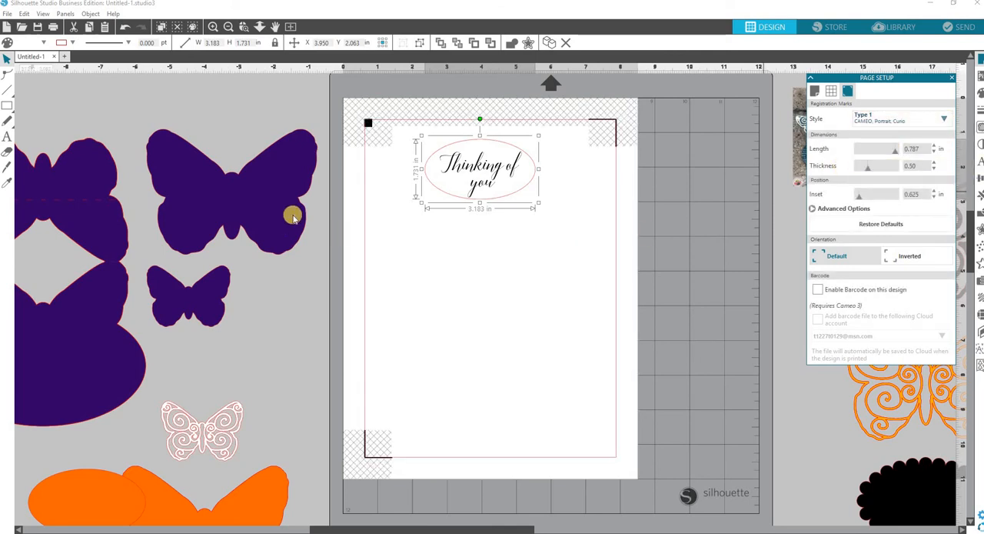
pyautogui.moveTo(445, 179); pyautogui.dragTo(432, 177)
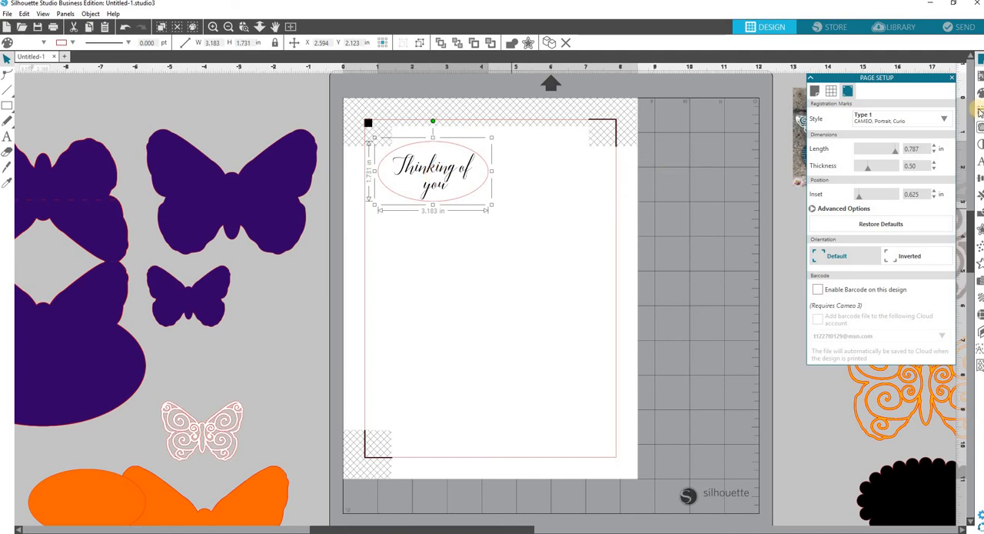
pyautogui.click(952, 78)
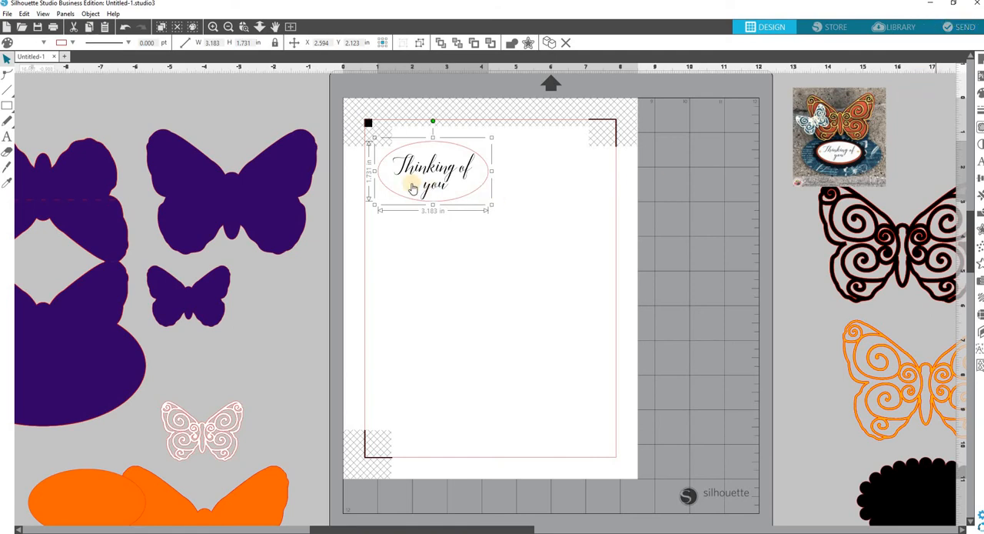
# Review the printer options for the sentiment page, and close them without printing
pyautogui.click(53, 31)
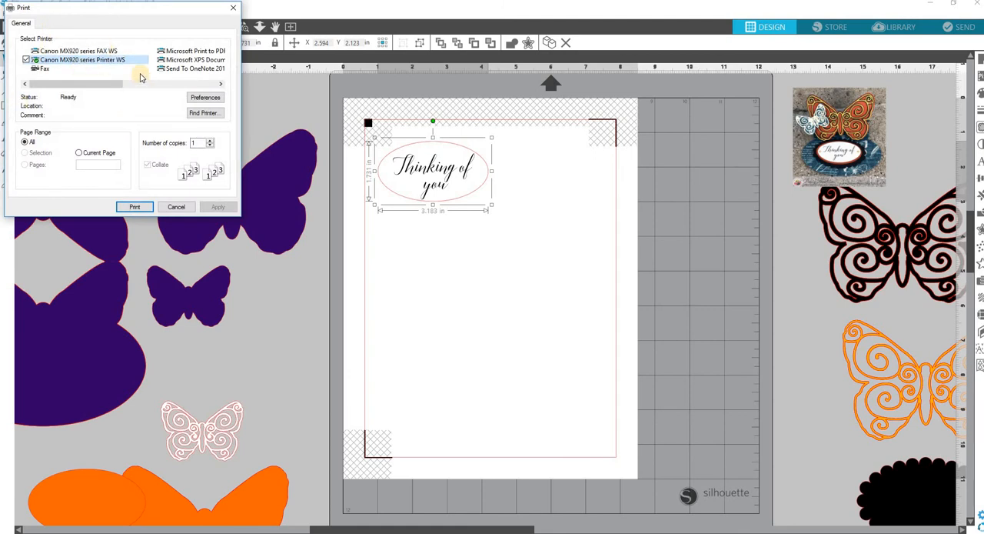
pyautogui.click(187, 209)
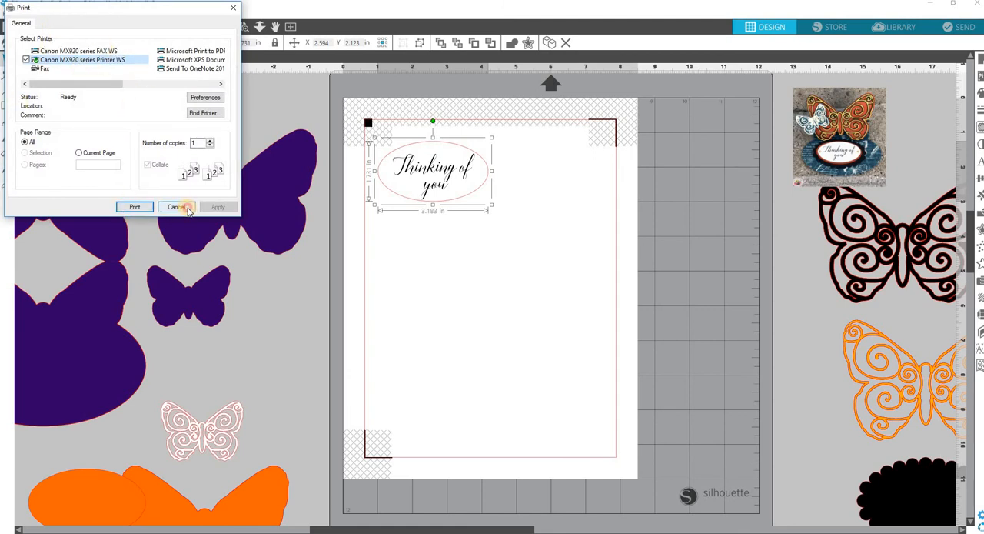
# Set up the sentiment job to cut by line colour, with only the red RGB (244,0,0) line cut using the AutoBlade
pyautogui.click(970, 33)
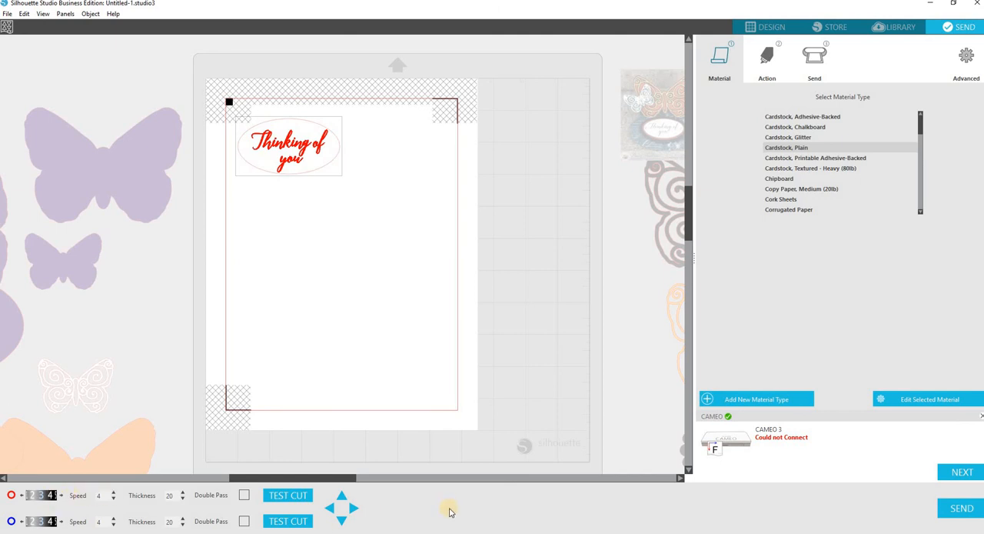
pyautogui.click(768, 73)
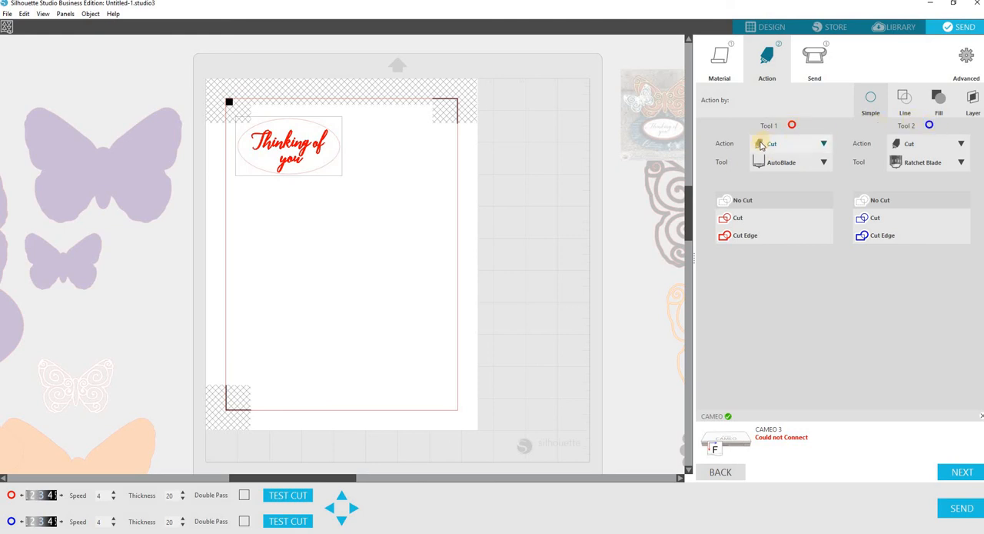
pyautogui.click(825, 163)
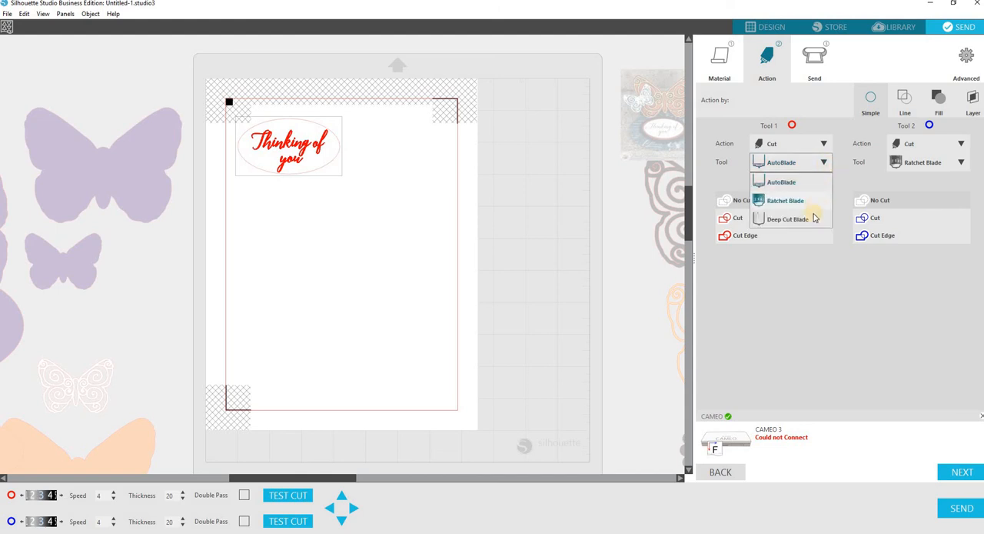
pyautogui.click(825, 163)
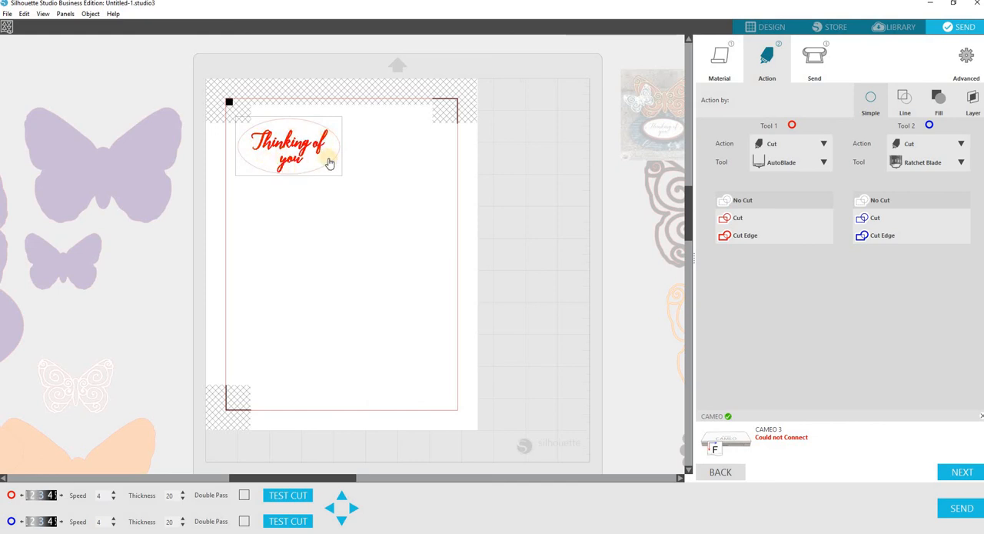
pyautogui.click(903, 105)
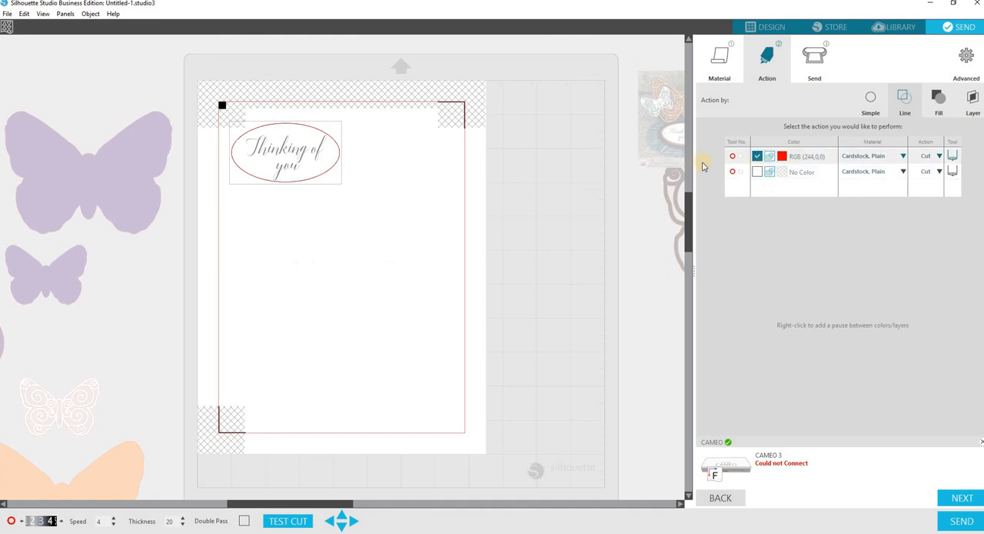
pyautogui.click(757, 173)
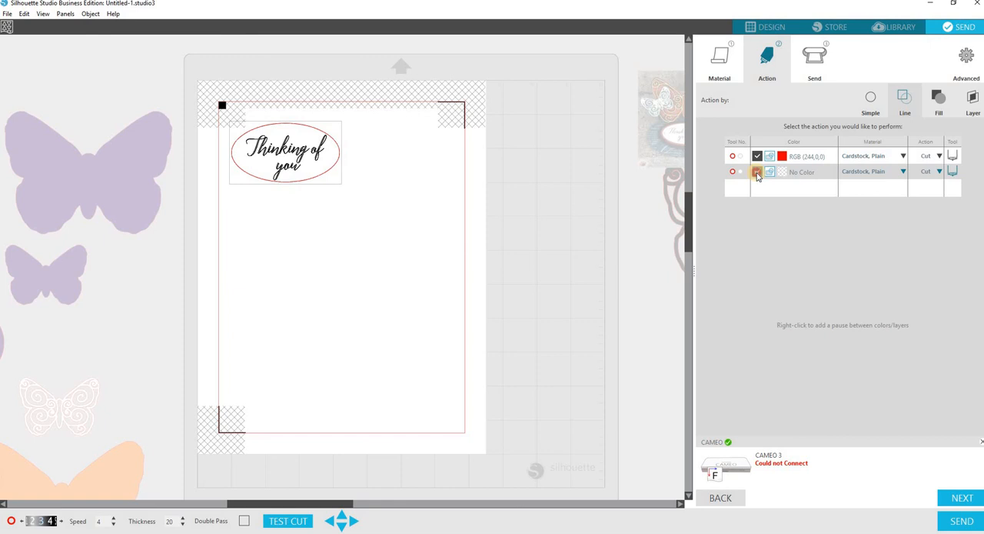
pyautogui.click(758, 174)
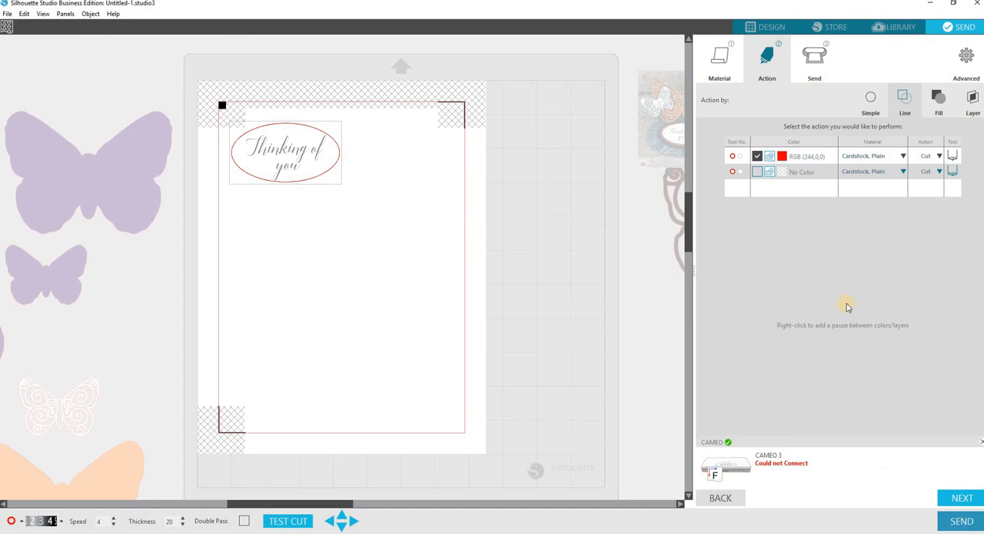
# Return to the design view and move the sentiment group off the page, above the purple butterflies
pyautogui.click(766, 29)
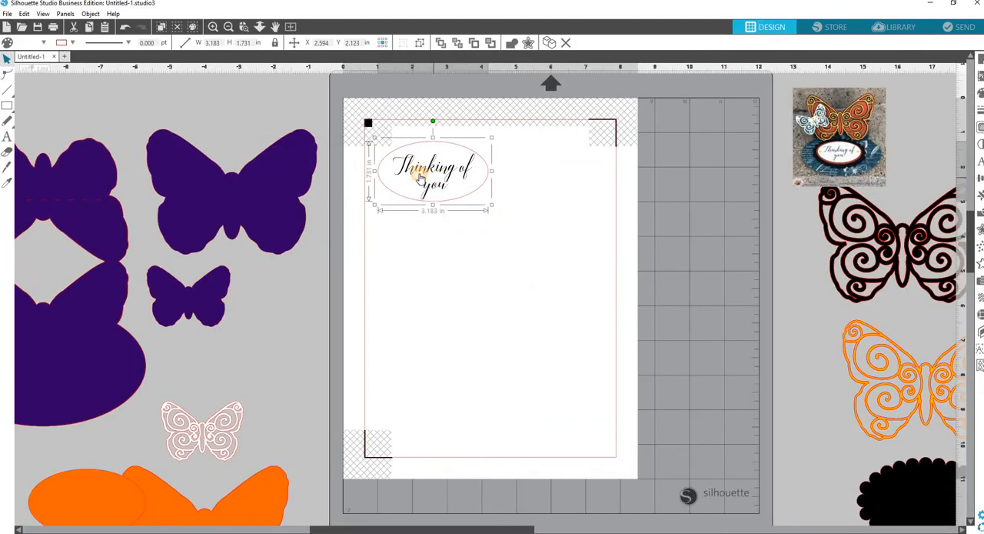
pyautogui.moveTo(363, 159); pyautogui.dragTo(115, 113)
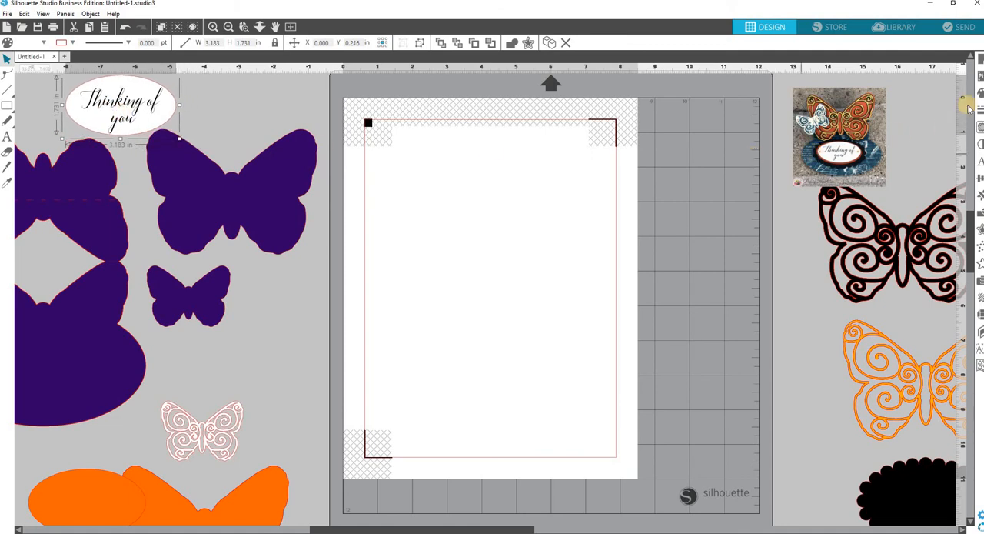
# Turn off the registration marks and set the page size to Automatic (CAMEO)
pyautogui.click(980, 63)
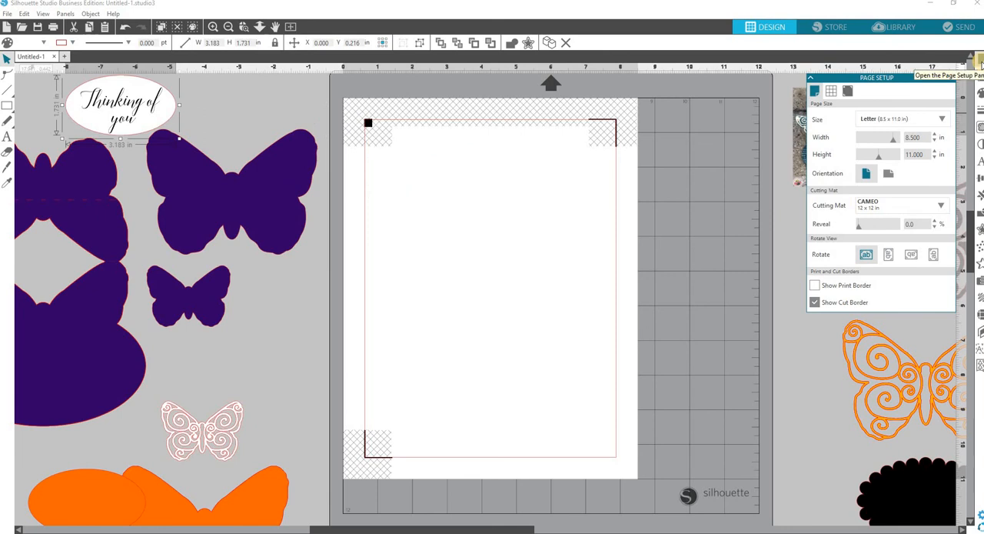
pyautogui.click(848, 92)
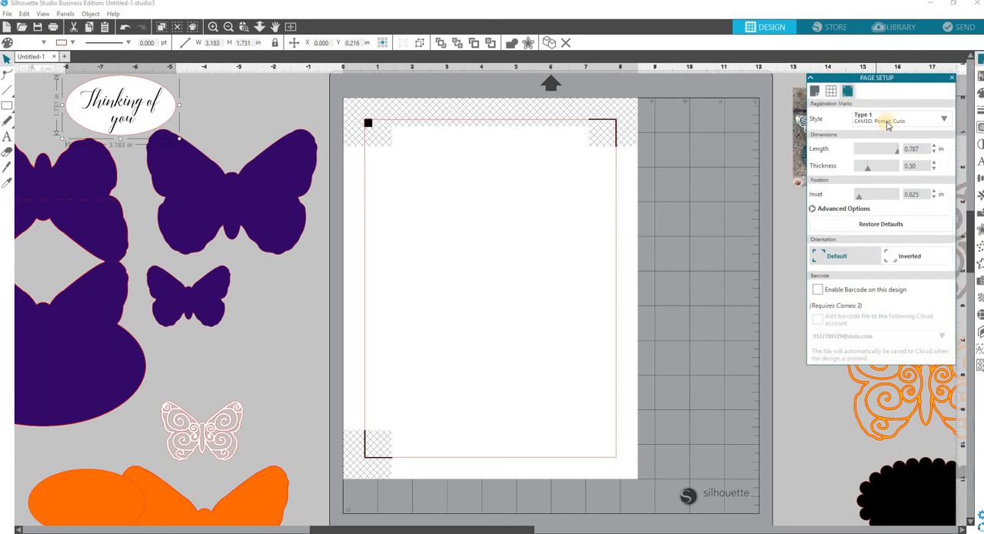
pyautogui.click(944, 120)
pyautogui.click(862, 135)
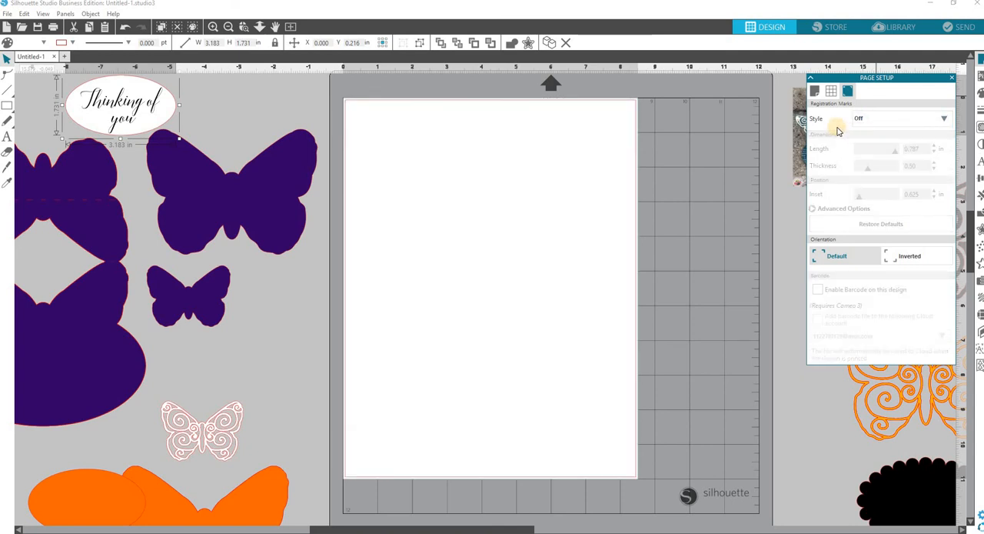
pyautogui.click(813, 91)
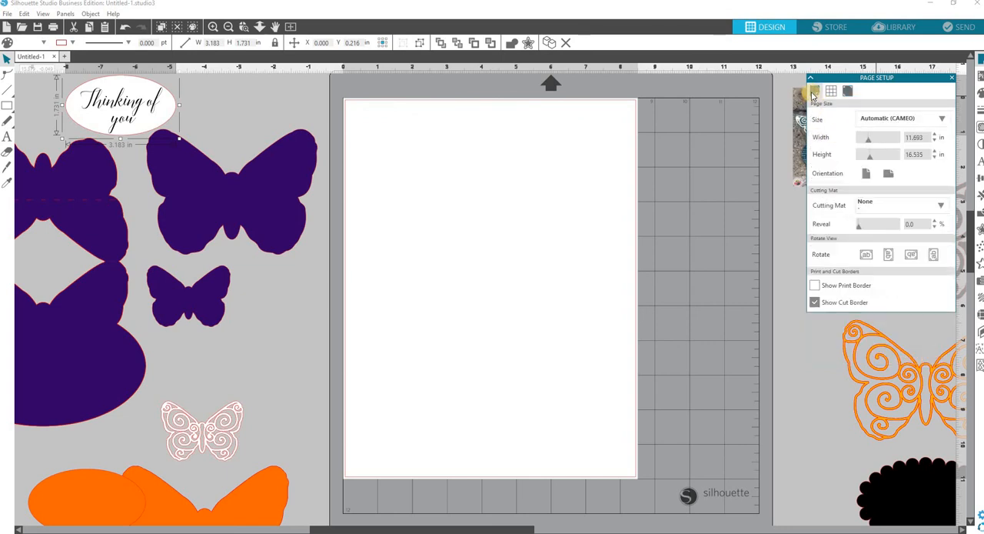
pyautogui.click(944, 122)
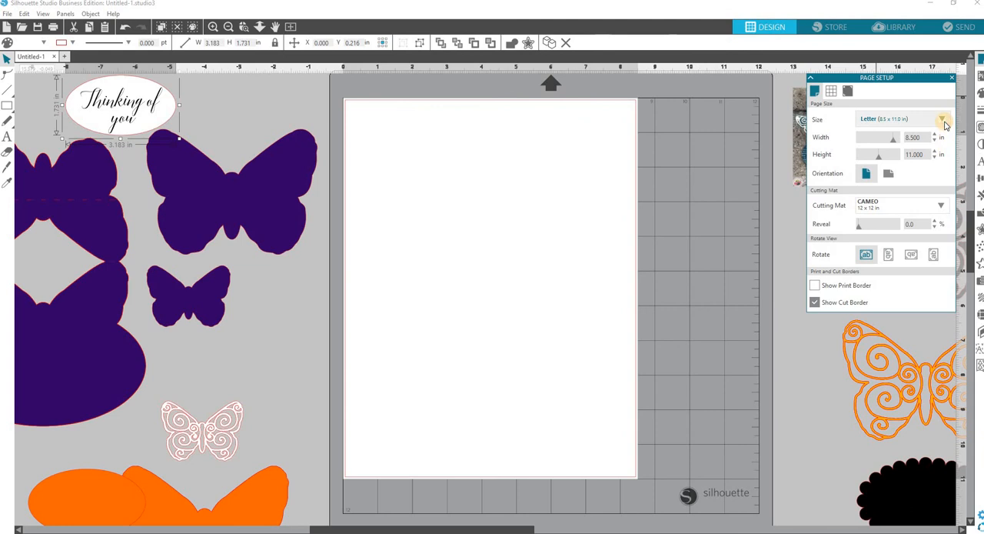
pyautogui.click(907, 150)
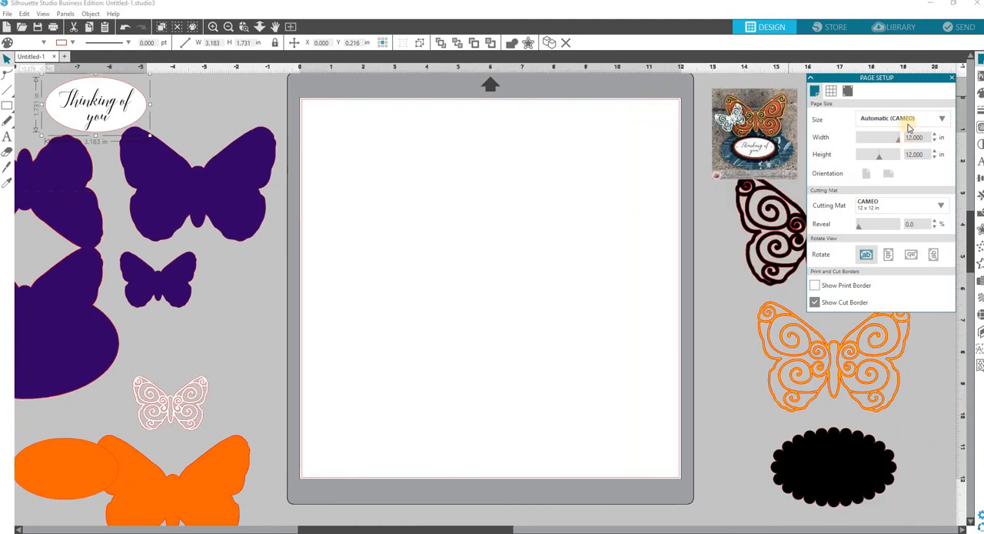
pyautogui.click(953, 80)
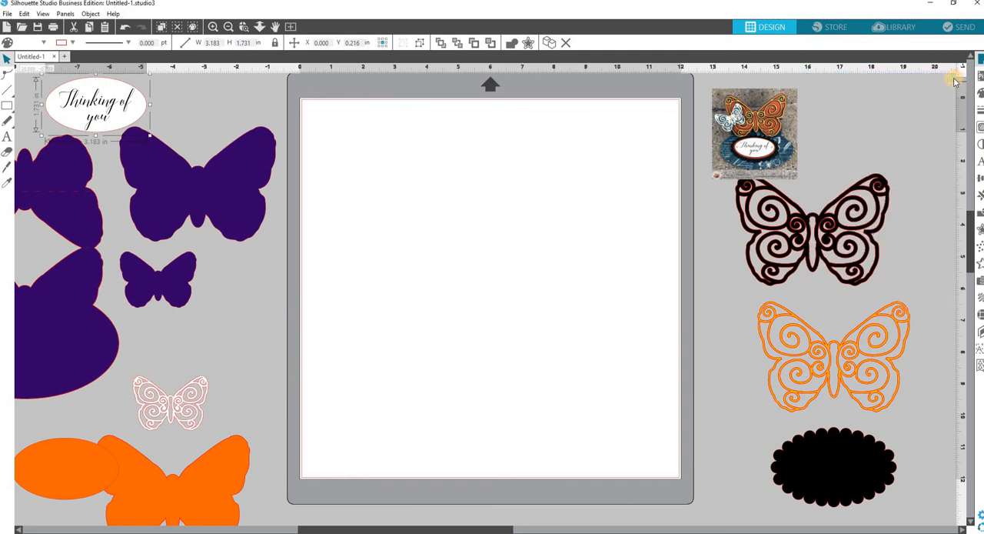
# Place the black filigree butterfly in the page's upper-left area, with the black scalloped oval below it
pyautogui.moveTo(890, 223); pyautogui.dragTo(417, 176)
pyautogui.click(628, 374)
pyautogui.moveTo(871, 477); pyautogui.dragTo(390, 261)
pyautogui.click(418, 116)
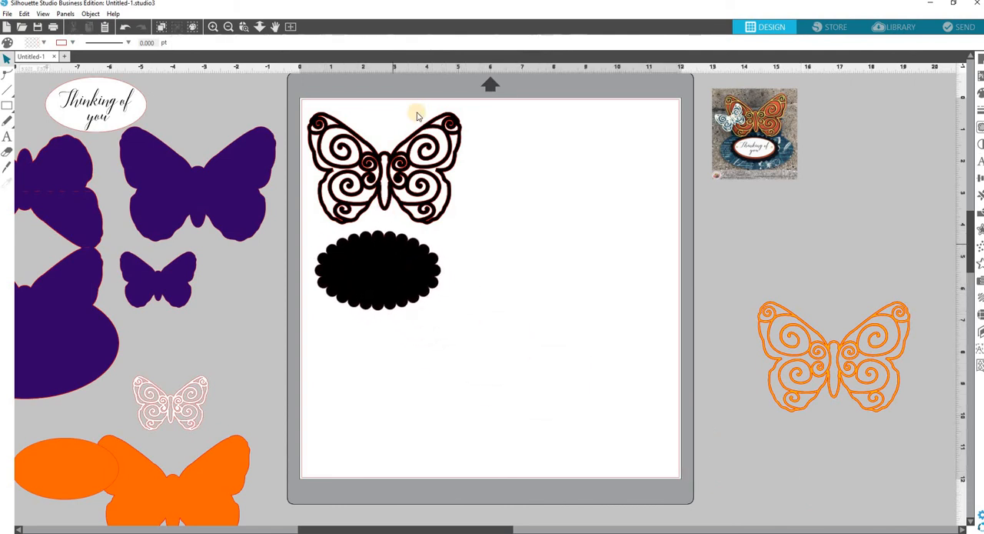
# Switch the cut action to Simple for the black pieces and send them to the cutter
pyautogui.click(963, 28)
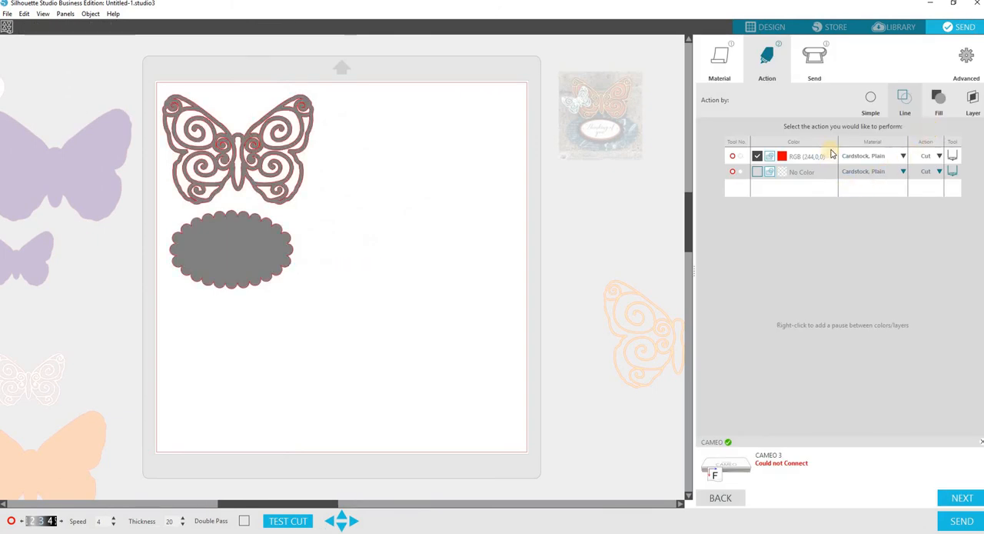
pyautogui.click(871, 104)
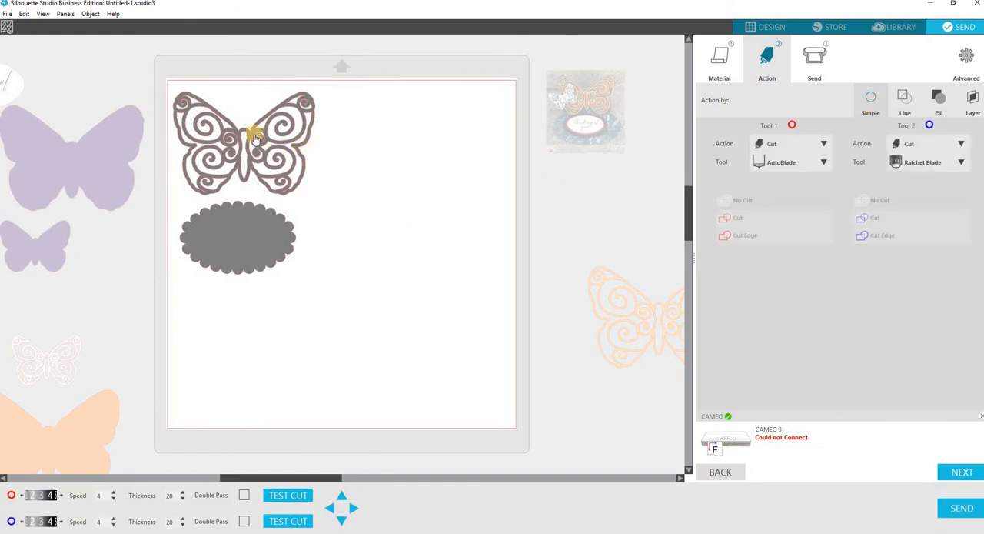
pyautogui.click(964, 508)
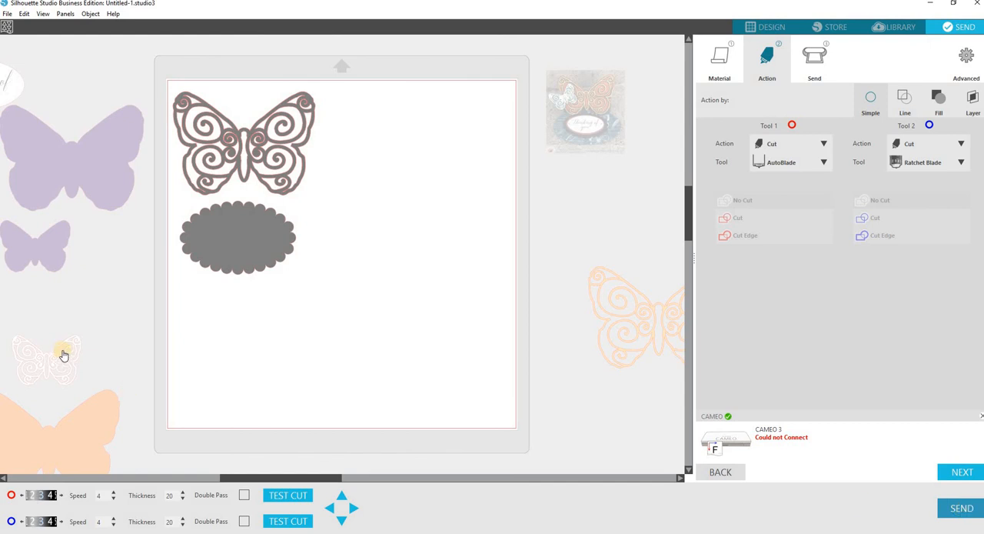
# Move both black pieces off the page and place the orange filigree butterfly in its upper-left area
pyautogui.moveTo(226, 251); pyautogui.dragTo(582, 220)
pyautogui.moveTo(215, 144); pyautogui.dragTo(654, 215)
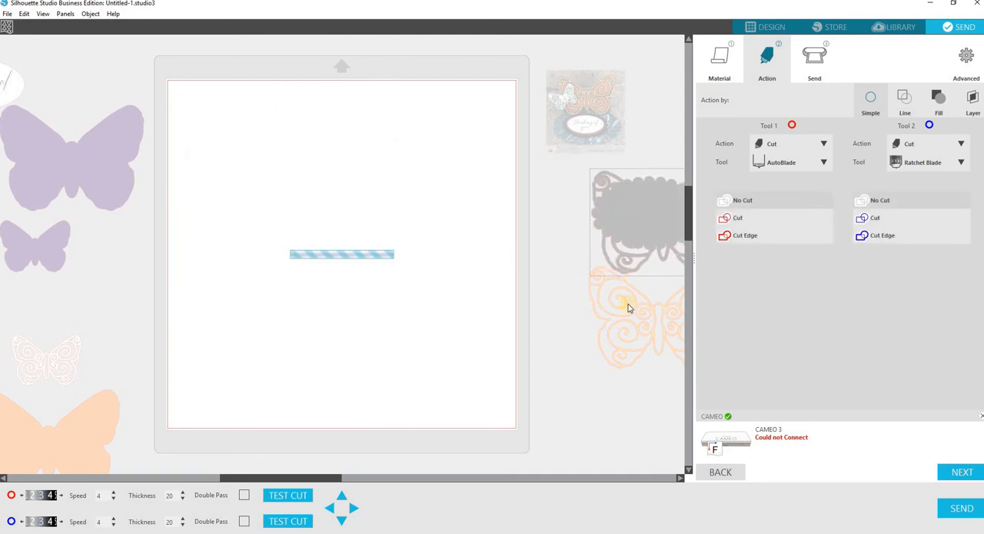
pyautogui.click(629, 307)
pyautogui.moveTo(646, 325); pyautogui.dragTo(239, 158)
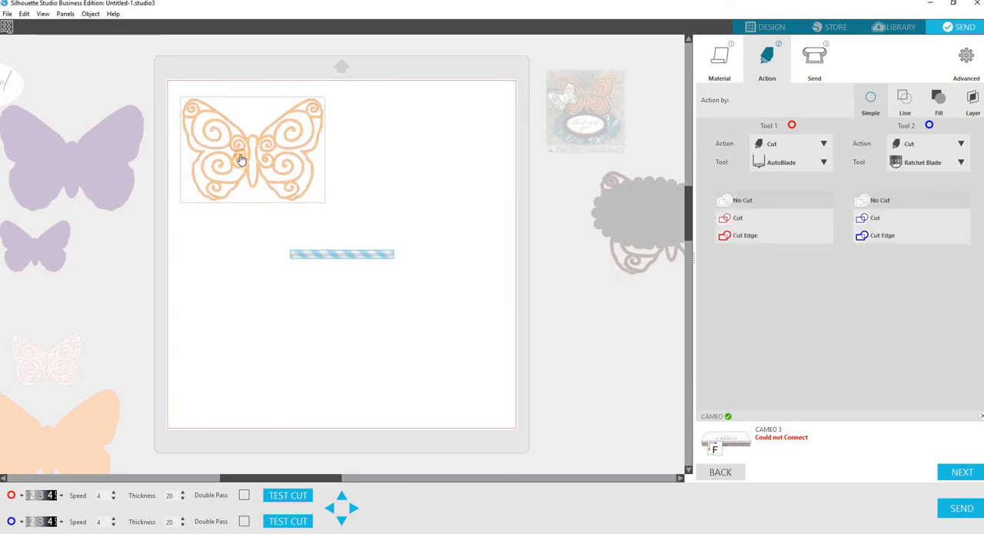
# Place the solid orange butterfly on the page directly below the orange filigree butterfly
pyautogui.click(81, 401)
pyautogui.moveTo(85, 428); pyautogui.dragTo(282, 233)
pyautogui.click(461, 196)
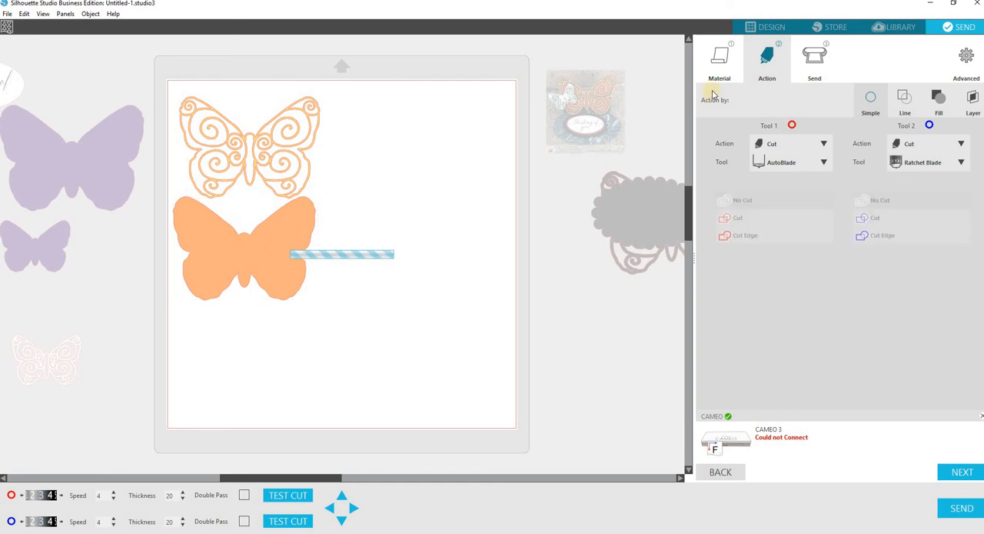
pyautogui.click(770, 27)
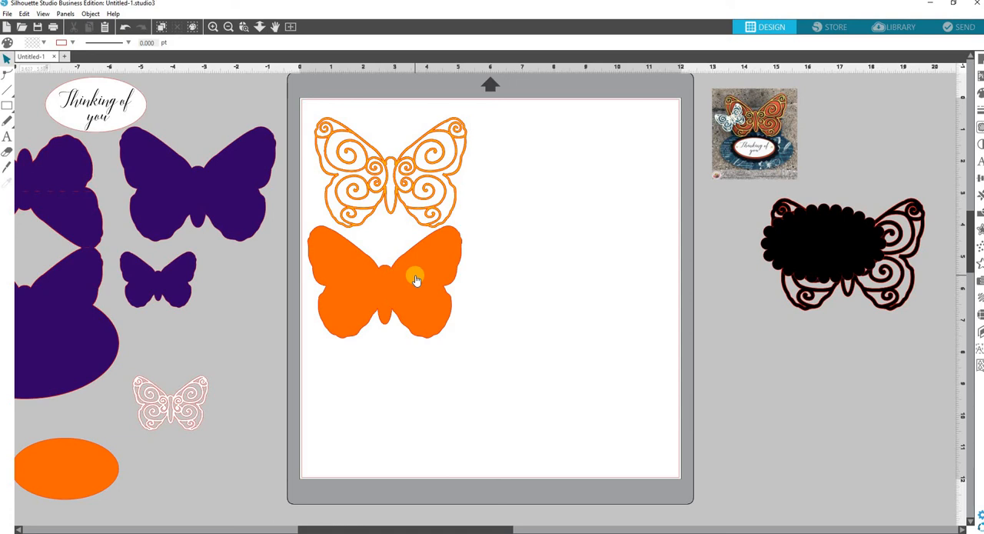
pyautogui.click(966, 29)
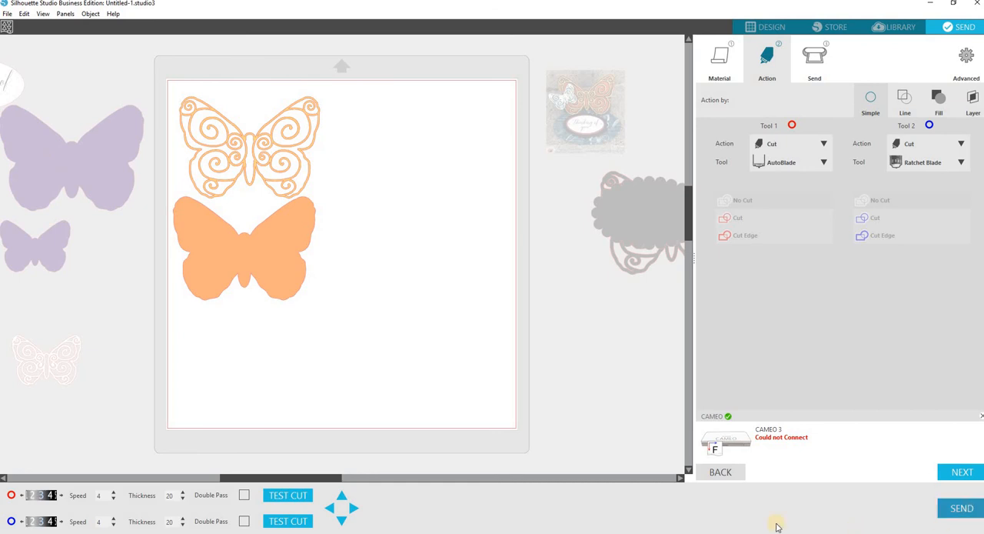
# Replace the two orange butterflies on the page with the small white filigree butterfly in its upper-left area and send it to the cutter
pyautogui.moveTo(171, 87); pyautogui.dragTo(715, 405)
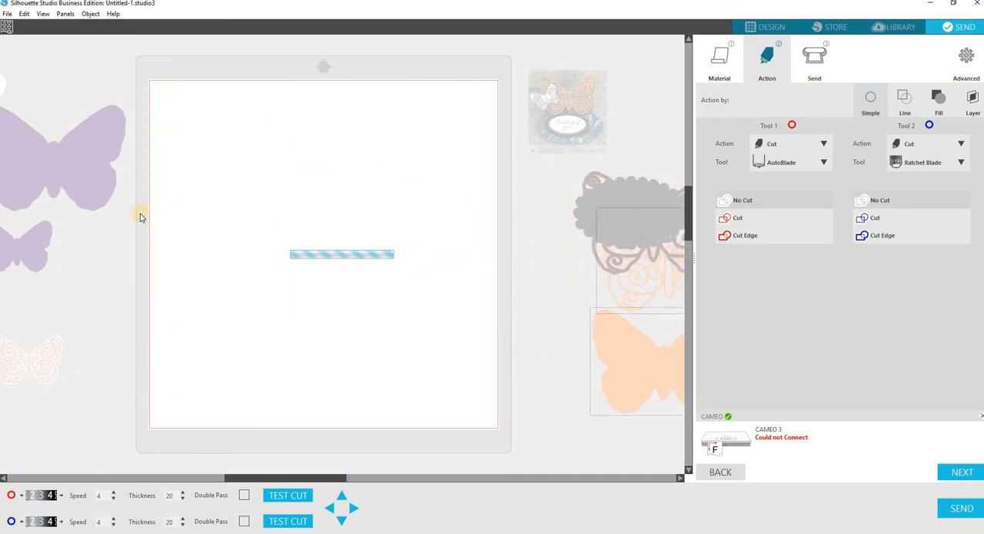
pyautogui.moveTo(337, 480); pyautogui.dragTo(269, 463)
pyautogui.moveTo(235, 360); pyautogui.dragTo(405, 105)
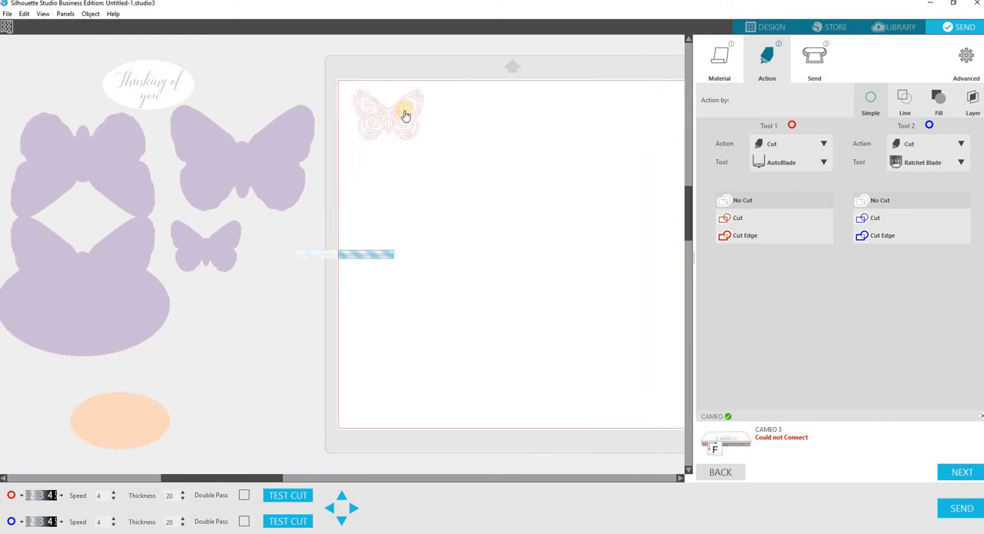
pyautogui.click(952, 506)
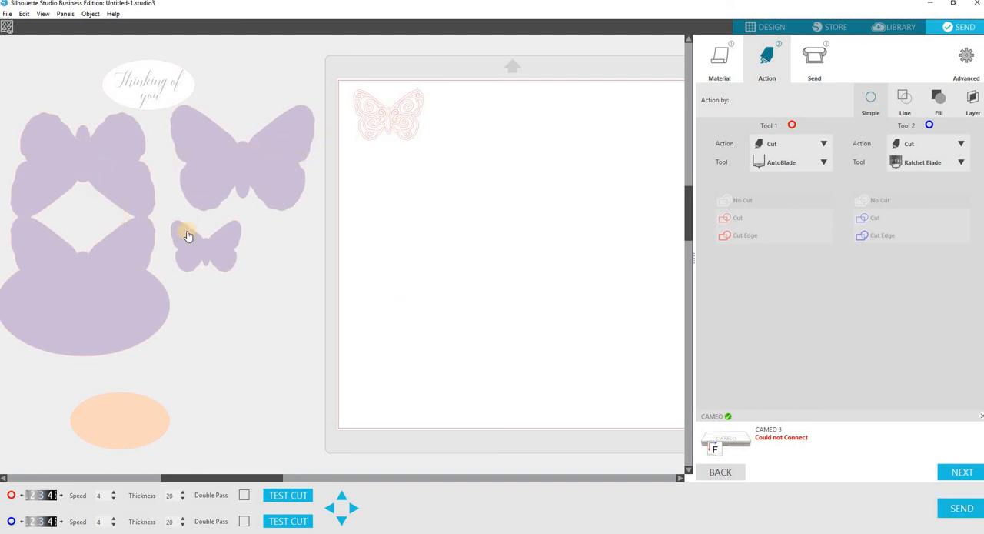
# Return to the design view and switch to the Photos app to examine the picture of the finished butterfly easel card
pyautogui.click(761, 25)
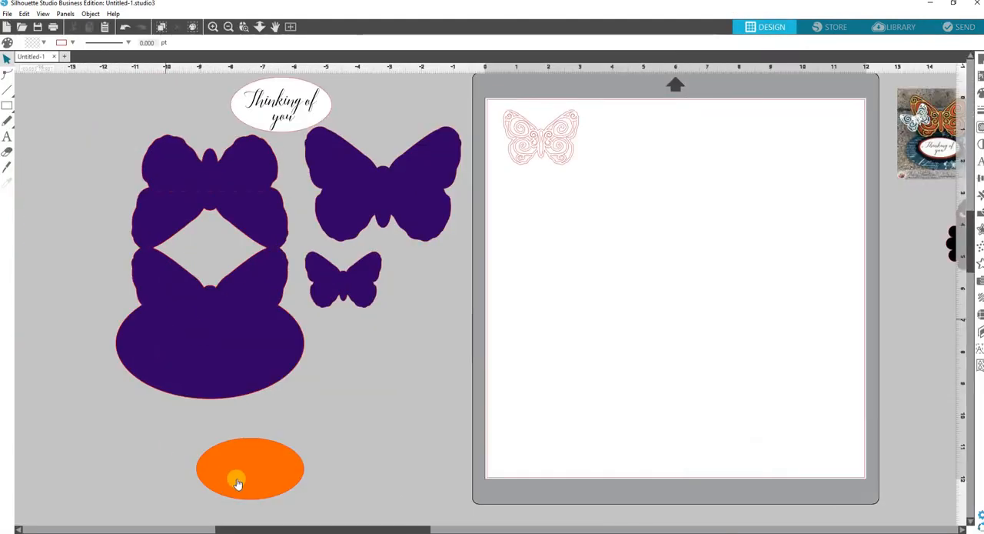
pyautogui.moveTo(316, 527); pyautogui.dragTo(379, 529)
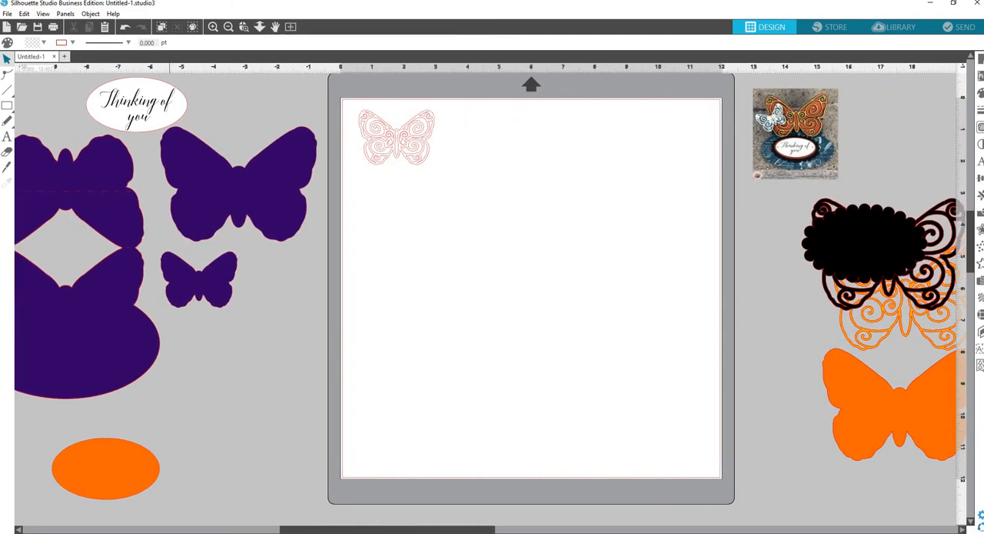
pyautogui.hotkey('alt', 'Tab')
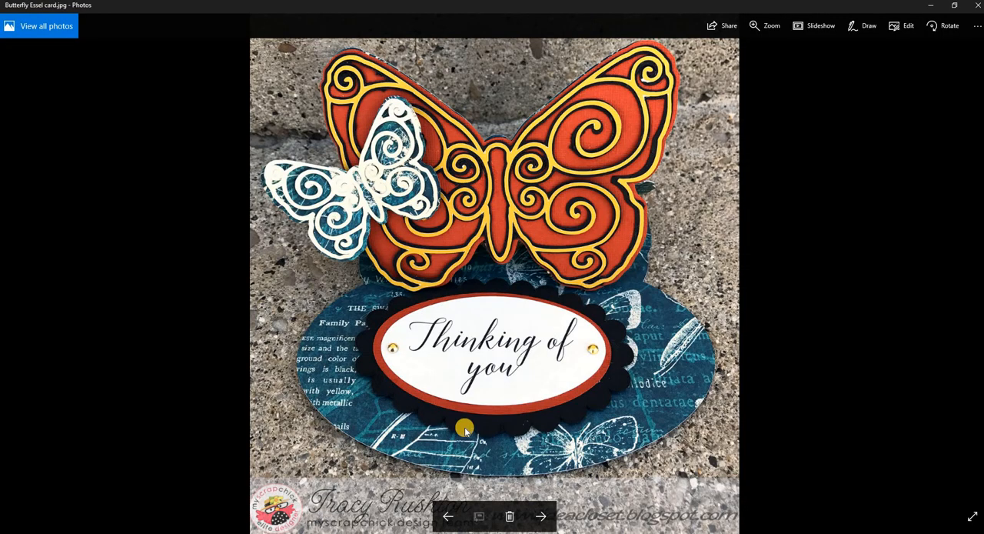